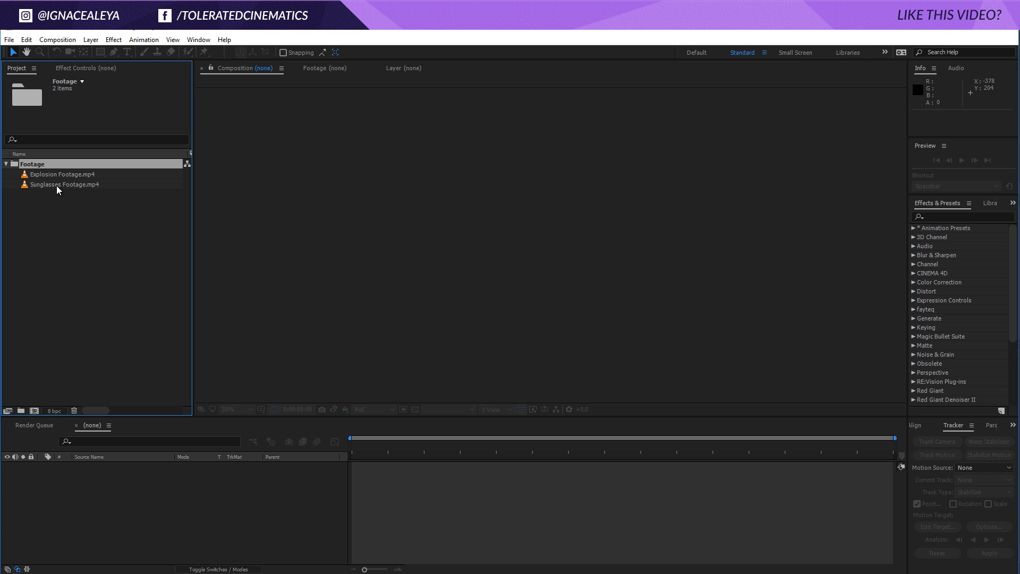
- Preview Sunglasses Footage.mp4 and Explosion Footage.mp4 by scrubbing and playing through both clips
{"action": "double_click", "coordinate": [59, 184]}
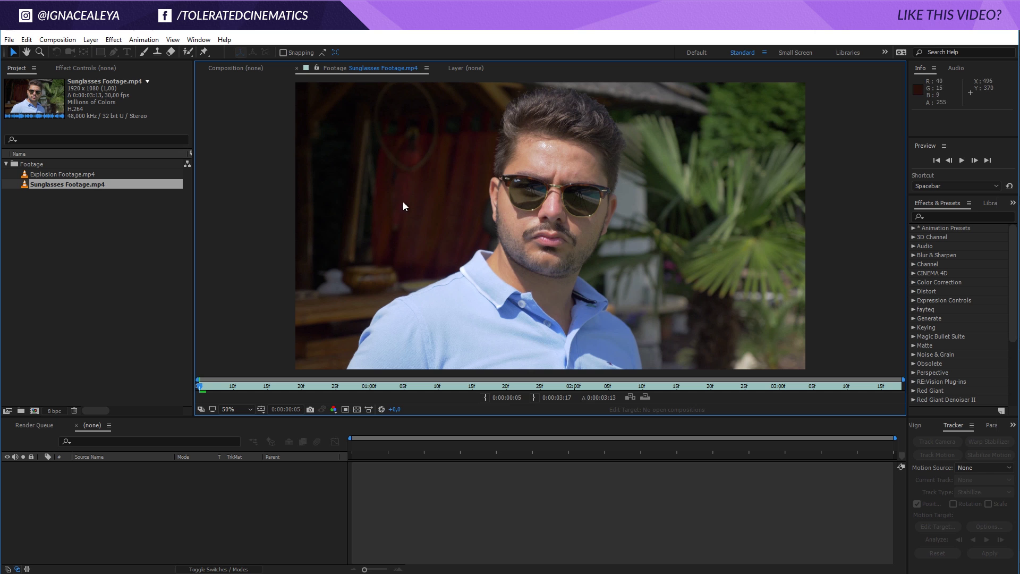
{"action": "left_click_drag", "start_coordinate": [216, 386], "coordinate": [263, 386]}
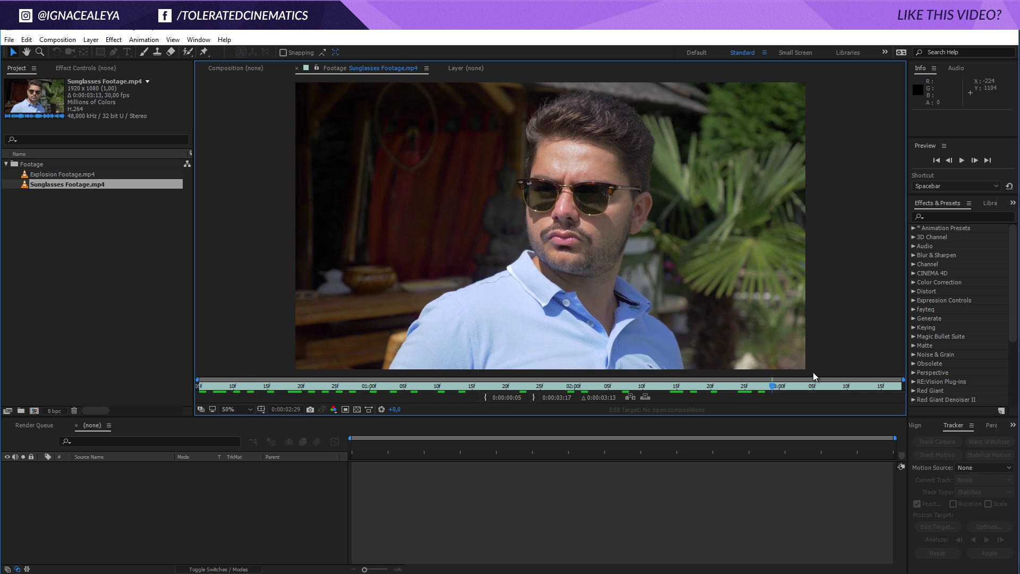
{"action": "double_click", "coordinate": [55, 175]}
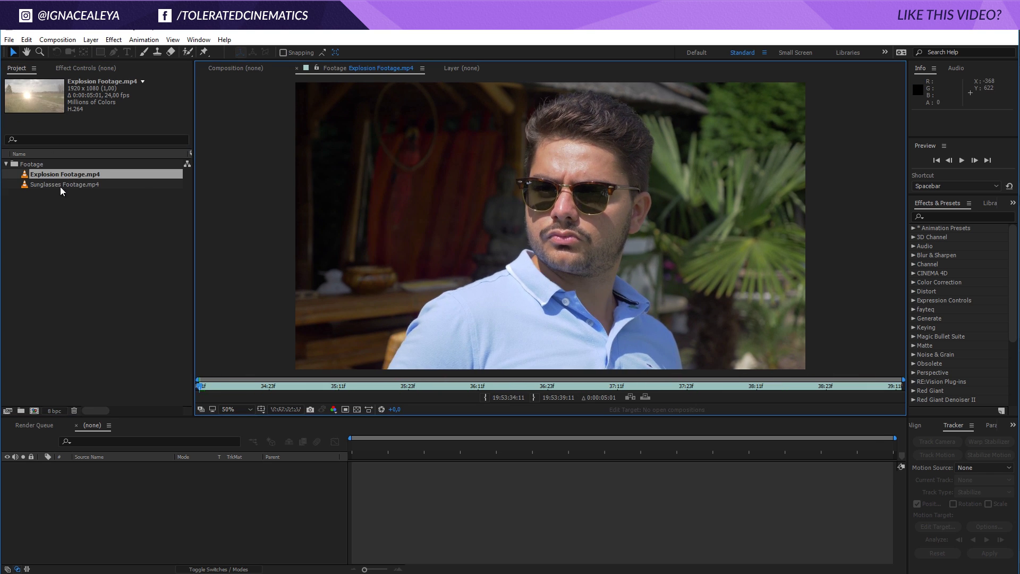
{"action": "left_click_drag", "start_coordinate": [211, 389], "coordinate": [553, 392]}
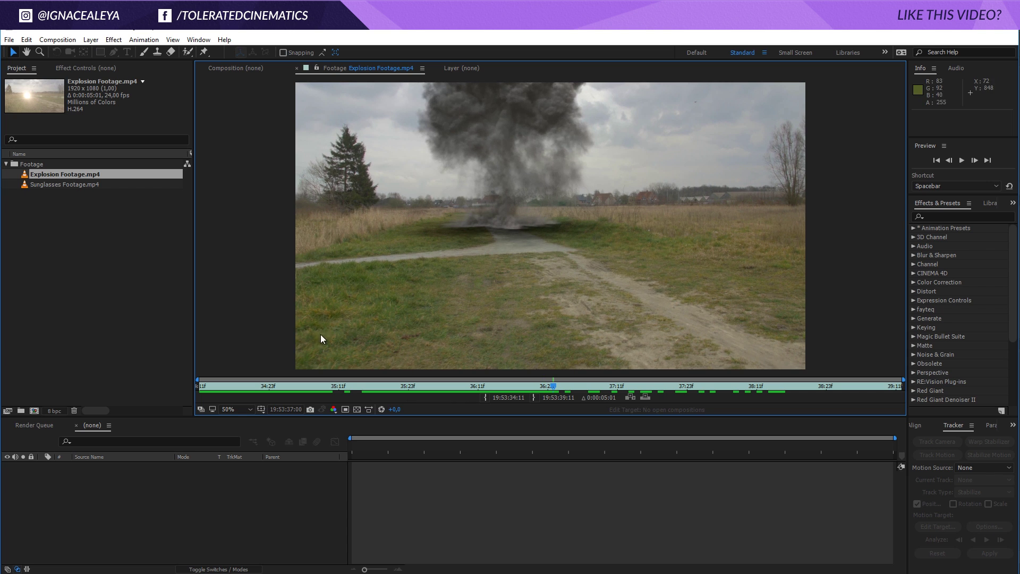
{"action": "left_click_drag", "start_coordinate": [344, 386], "coordinate": [495, 395]}
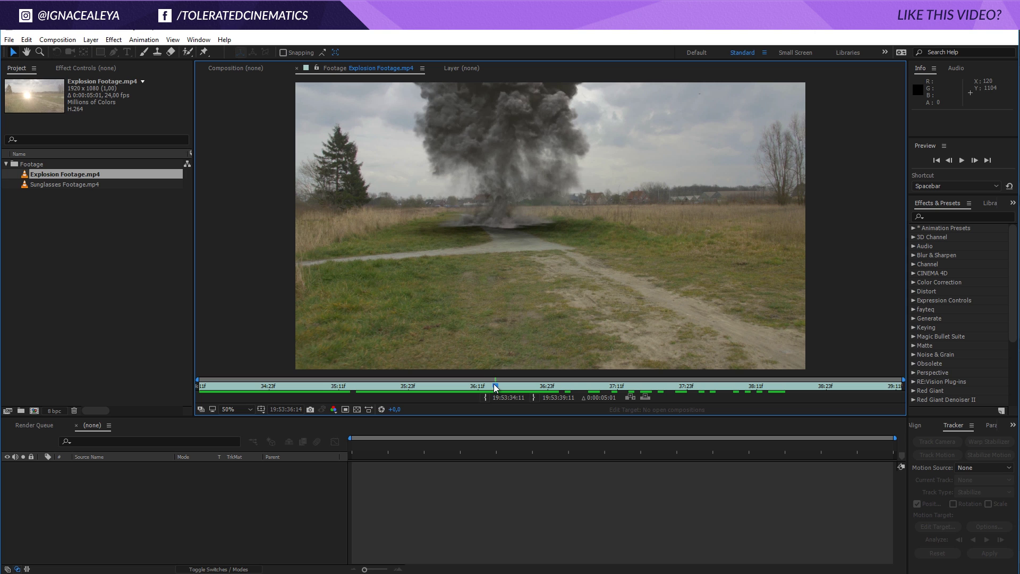
{"action": "left_click_drag", "start_coordinate": [495, 388], "coordinate": [393, 387]}
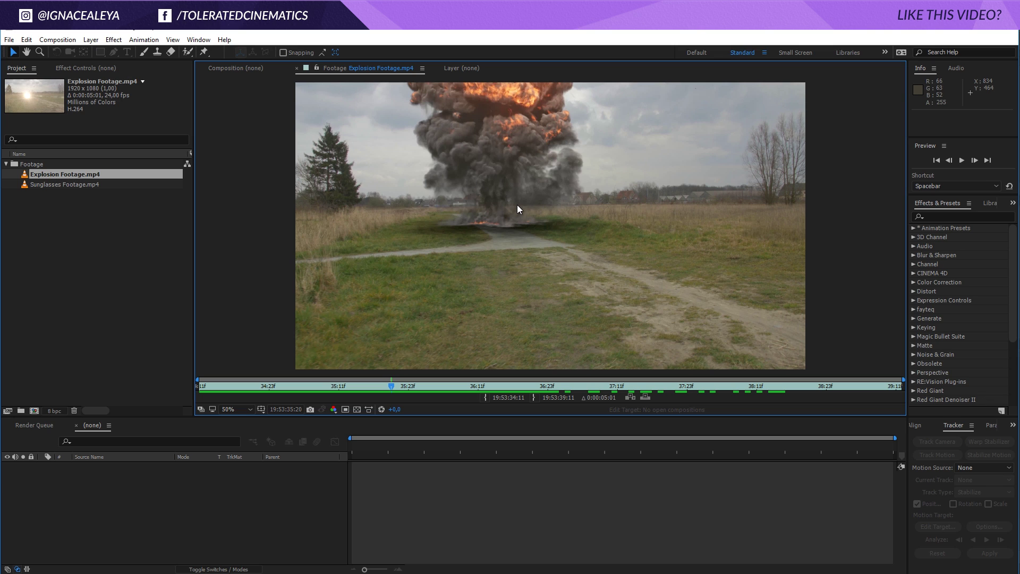
{"action": "key", "text": "space"}
{"action": "mouse_move", "coordinate": [549, 392]}
{"action": "left_mouse_down"}
{"action": "mouse_move", "coordinate": [317, 397]}
{"action": "mouse_move", "coordinate": [496, 397]}
{"action": "mouse_move", "coordinate": [333, 397]}
{"action": "left_mouse_up"}
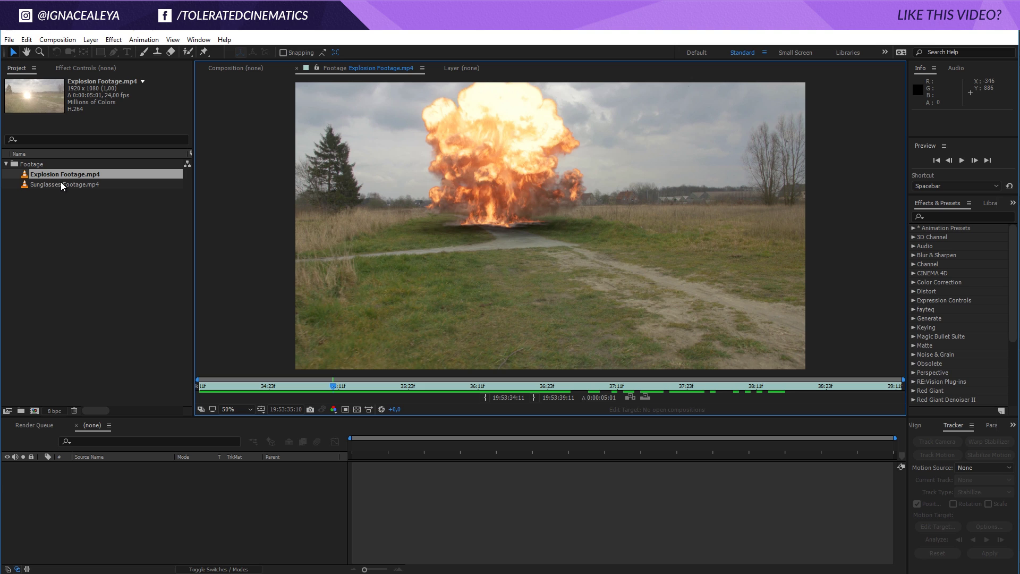
- Create a composition from Sunglasses Footage.mp4, play it through, and set its preview resolution to Full
{"action": "left_click_drag", "start_coordinate": [62, 185], "coordinate": [39, 412]}
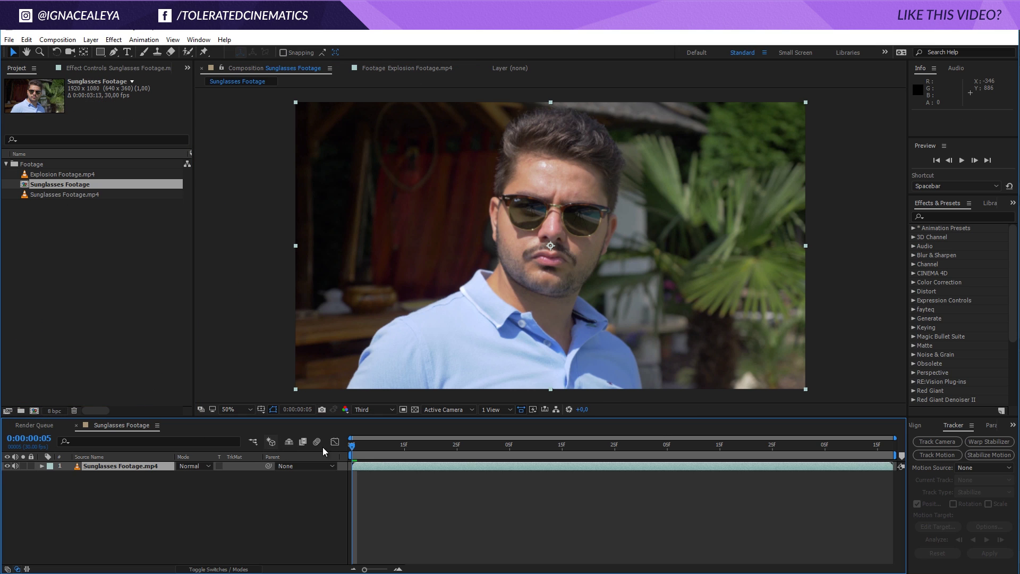
{"action": "key", "text": "space"}
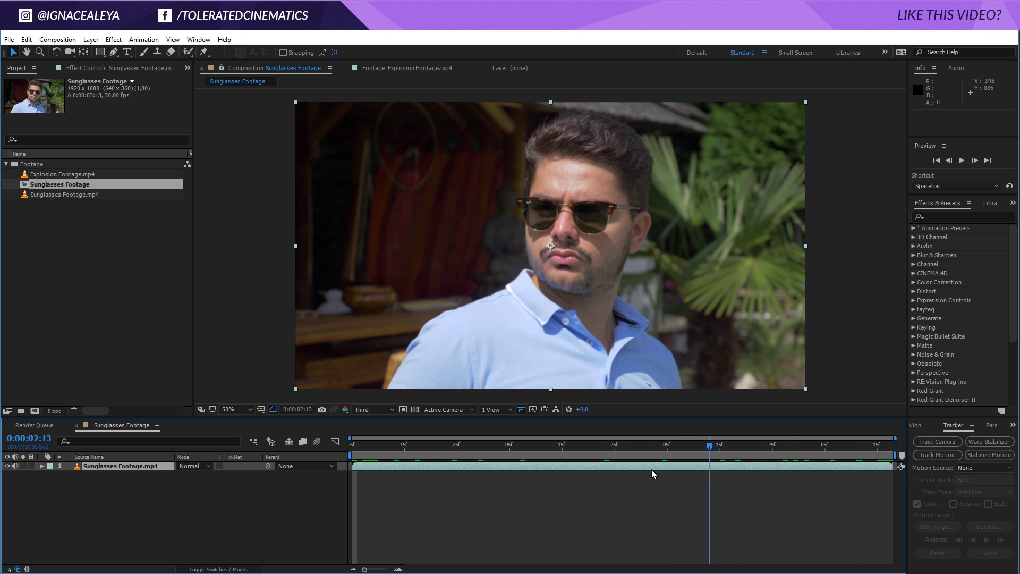
{"action": "key", "text": "period"}
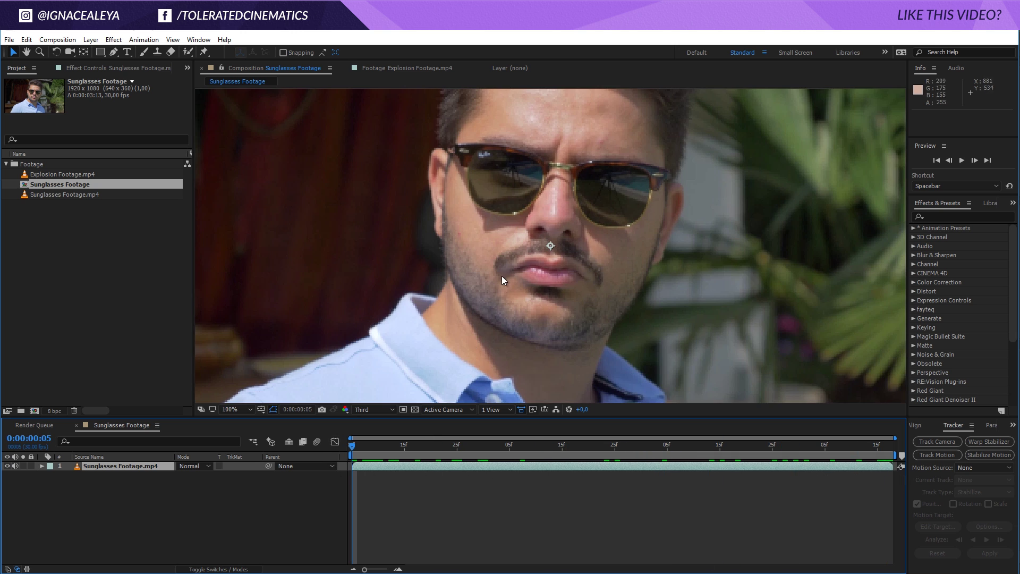
{"action": "left_click", "coordinate": [369, 407]}
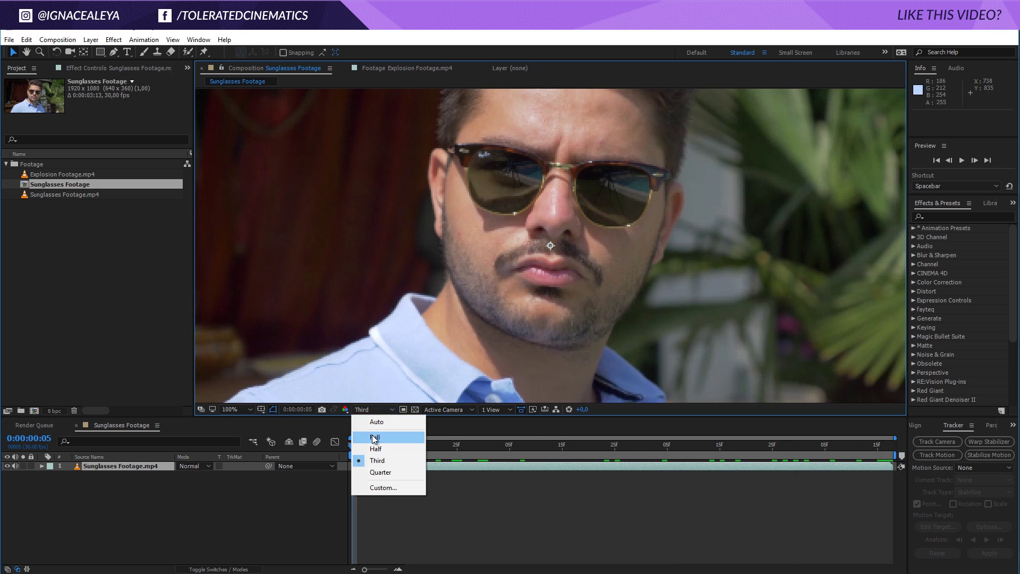
{"action": "left_click", "coordinate": [377, 437]}
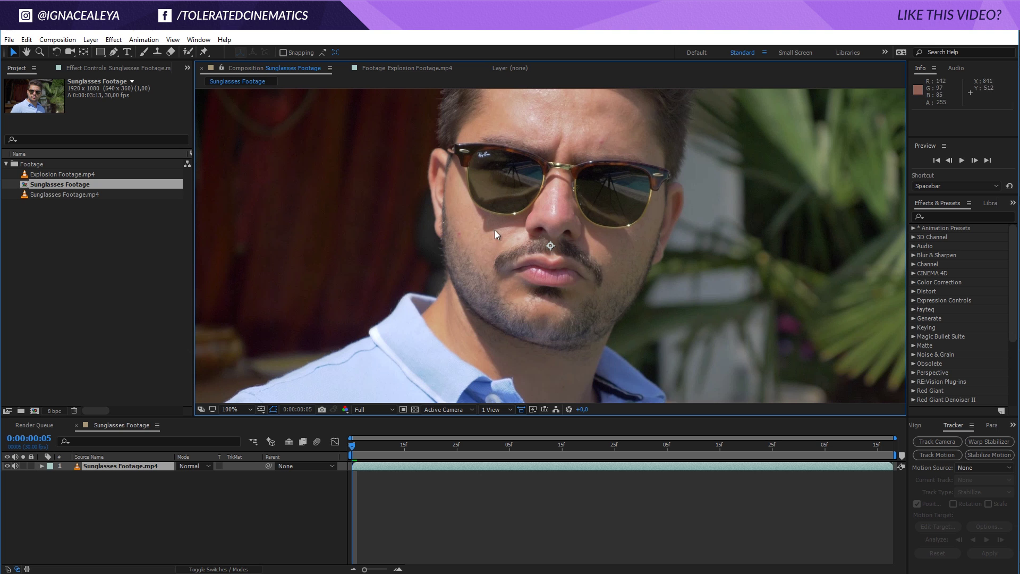
- Add a black 1920 x 1080 px solid named Right Eye above the footage and hide it
{"action": "key", "text": "period"}
{"action": "key", "text": "h"}
{"action": "left_click_drag", "start_coordinate": [614, 167], "coordinate": [497, 250]}
{"action": "key", "text": "v"}
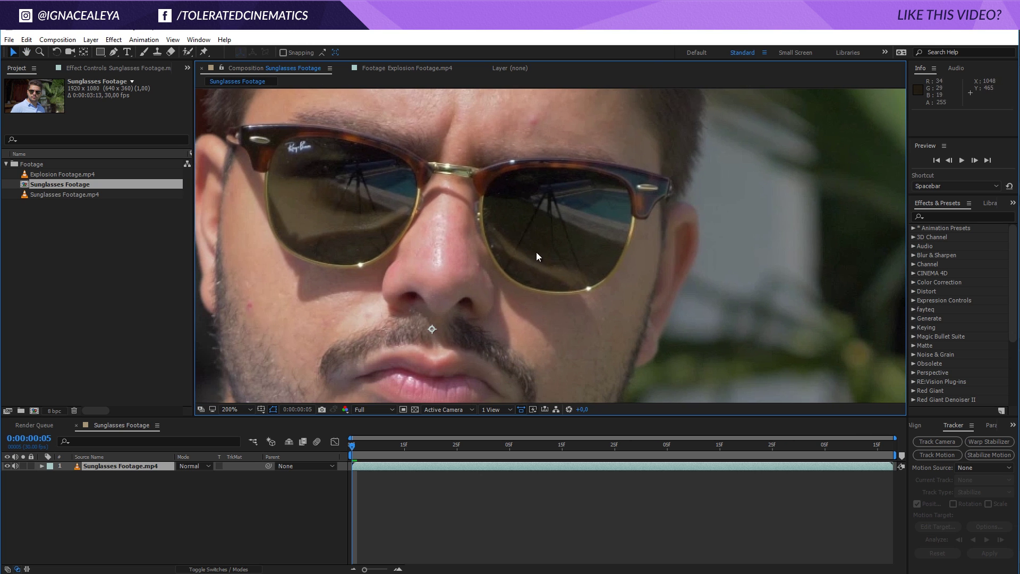
{"action": "right_click", "coordinate": [101, 499]}
{"action": "mouse_move", "coordinate": [130, 388]}
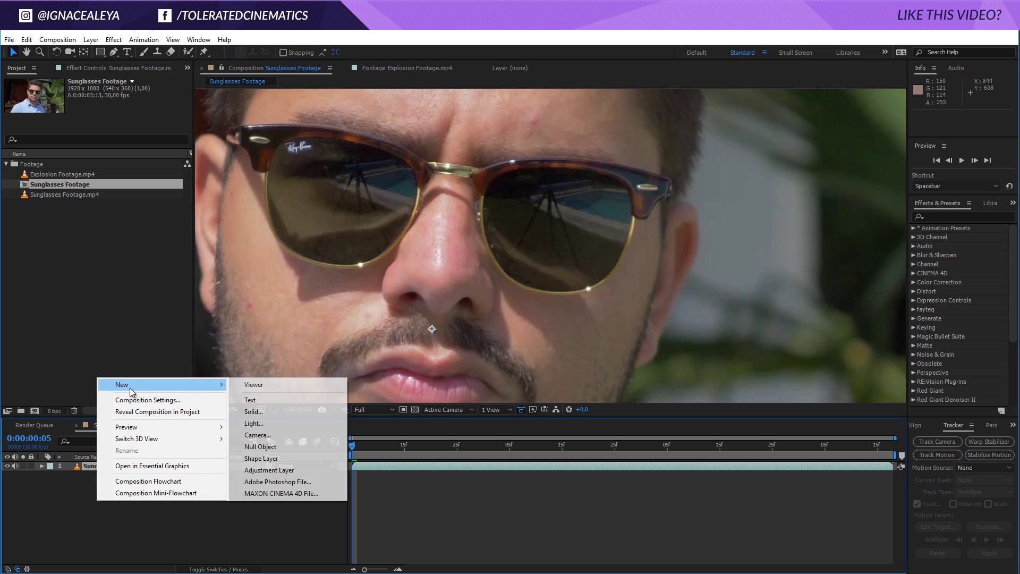
{"action": "left_click", "coordinate": [272, 411]}
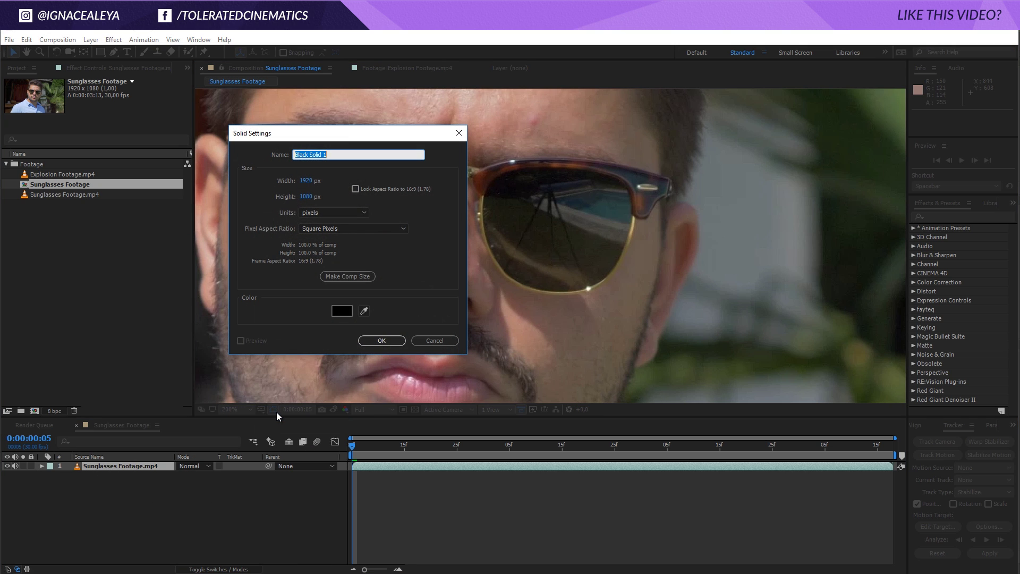
{"action": "type", "text": "Right Eye"}
{"action": "key", "text": "Return"}
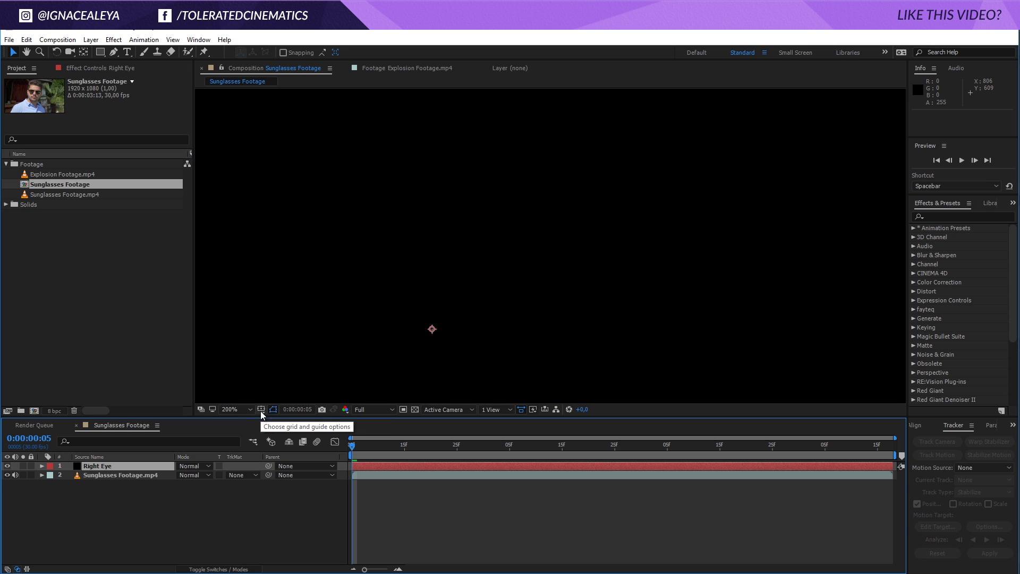
{"action": "left_click", "coordinate": [8, 466]}
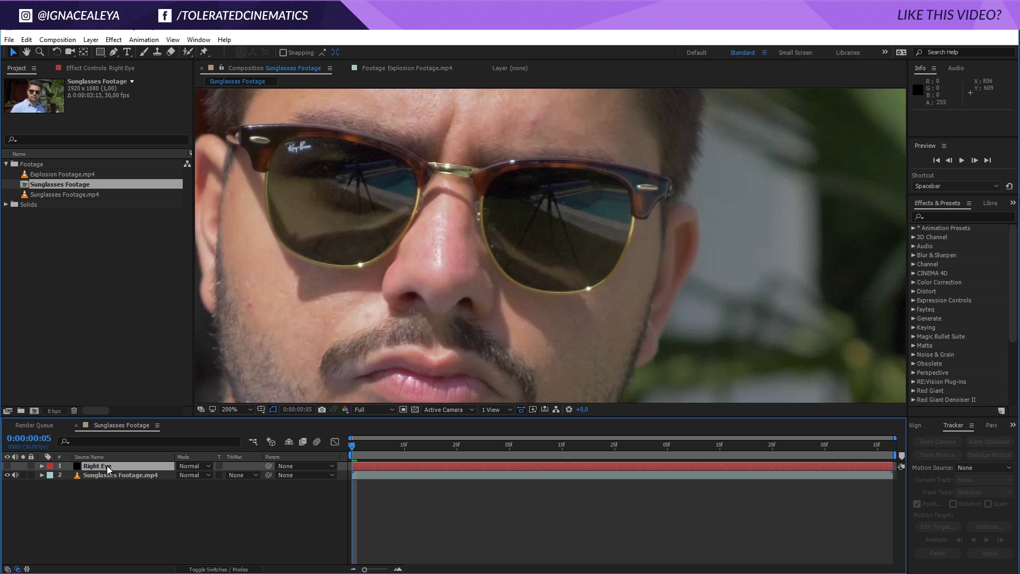
- Start a Pen tool mask on the Right Eye layer, tracing the outer and lower edge of the left-hand sunglass lens
{"action": "left_click", "coordinate": [113, 52]}
{"action": "scroll", "coordinate": [390, 218], "scroll_direction": "up", "scroll_amount": 2}
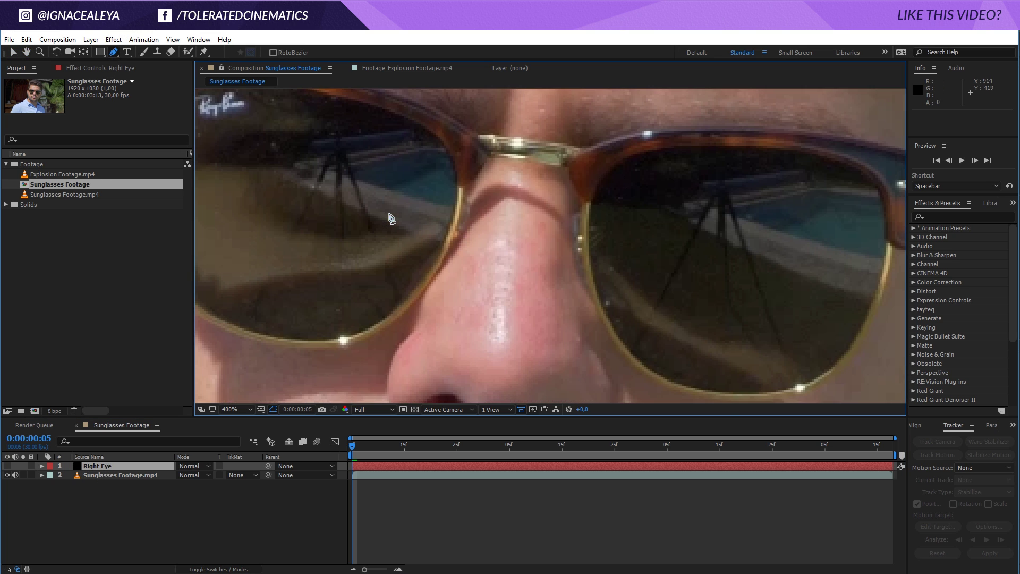
{"action": "left_click_drag", "start_coordinate": [391, 217], "coordinate": [533, 242]}
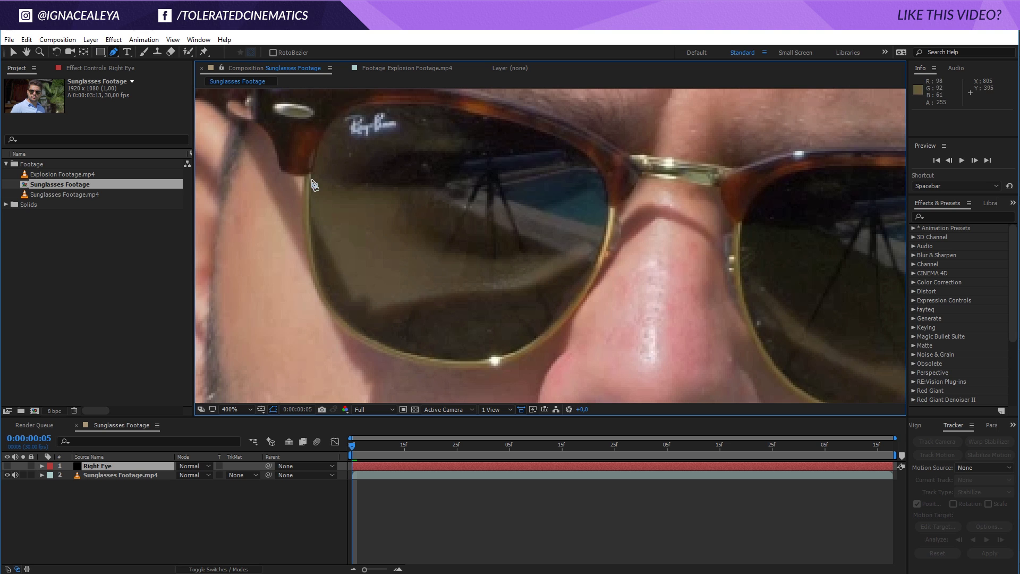
{"action": "left_click_drag", "start_coordinate": [312, 173], "coordinate": [302, 238]}
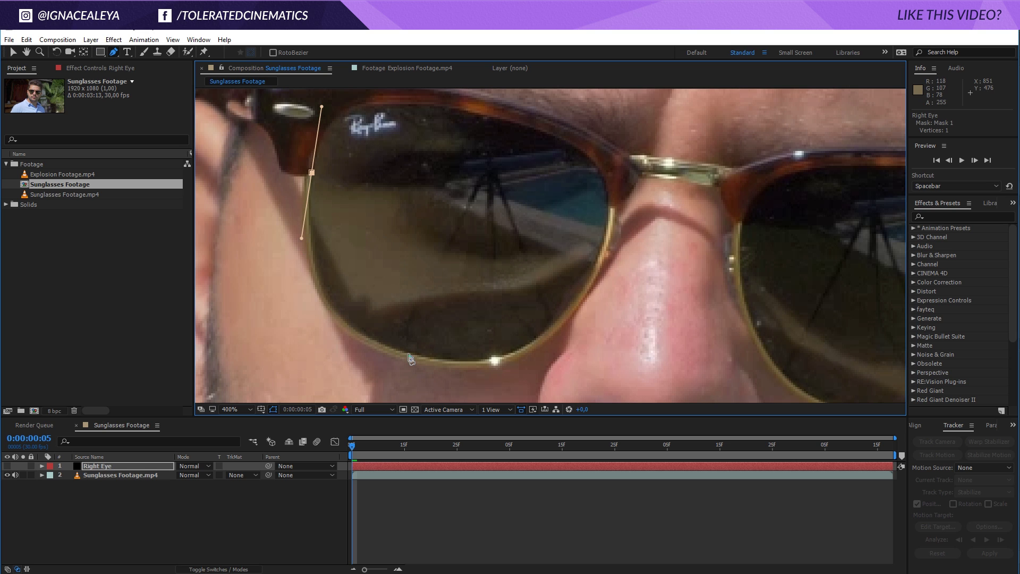
{"action": "left_click_drag", "start_coordinate": [407, 353], "coordinate": [506, 370]}
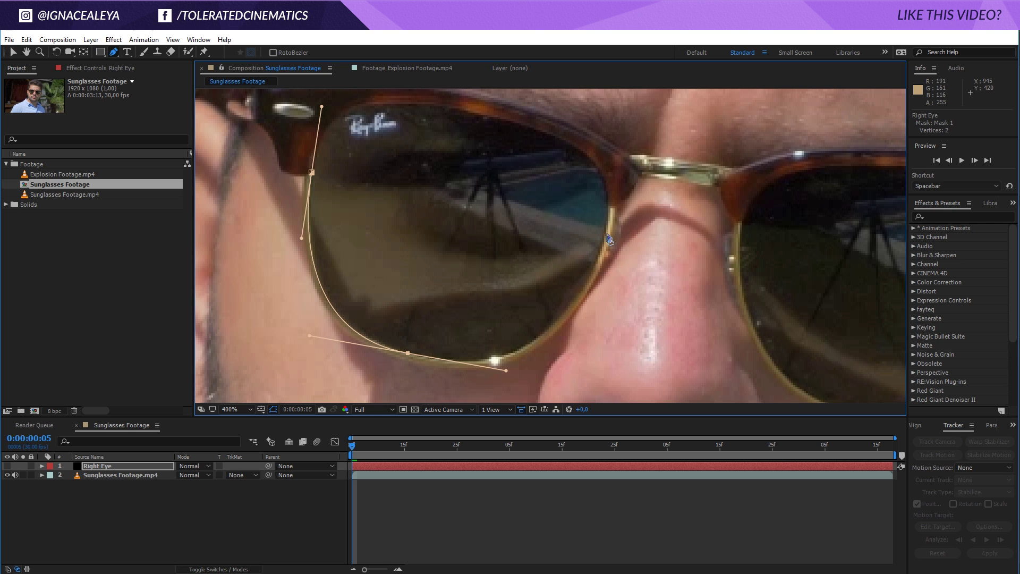
{"action": "left_click_drag", "start_coordinate": [606, 234], "coordinate": [656, 105]}
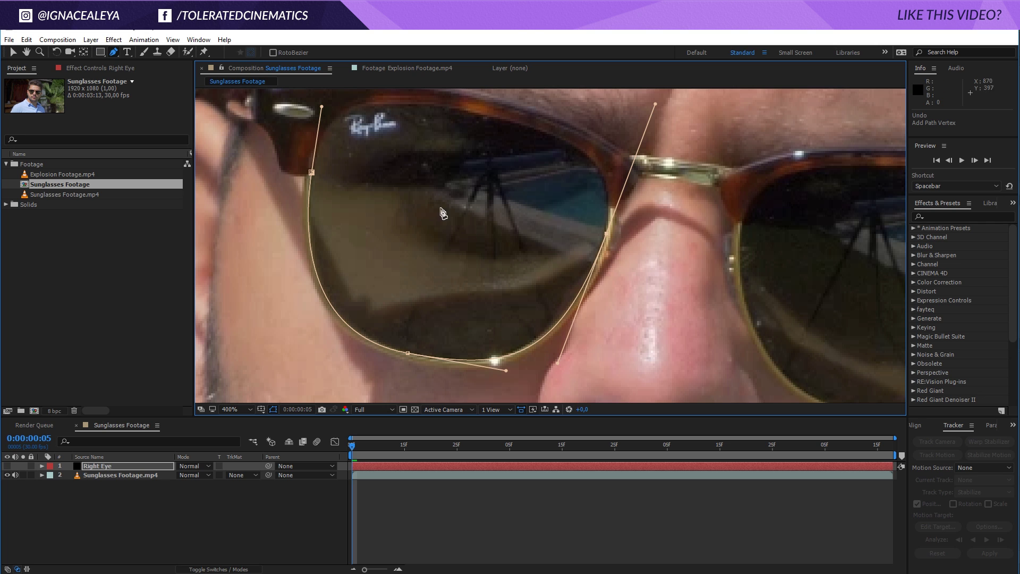
{"action": "key", "text": "ctrl+z"}
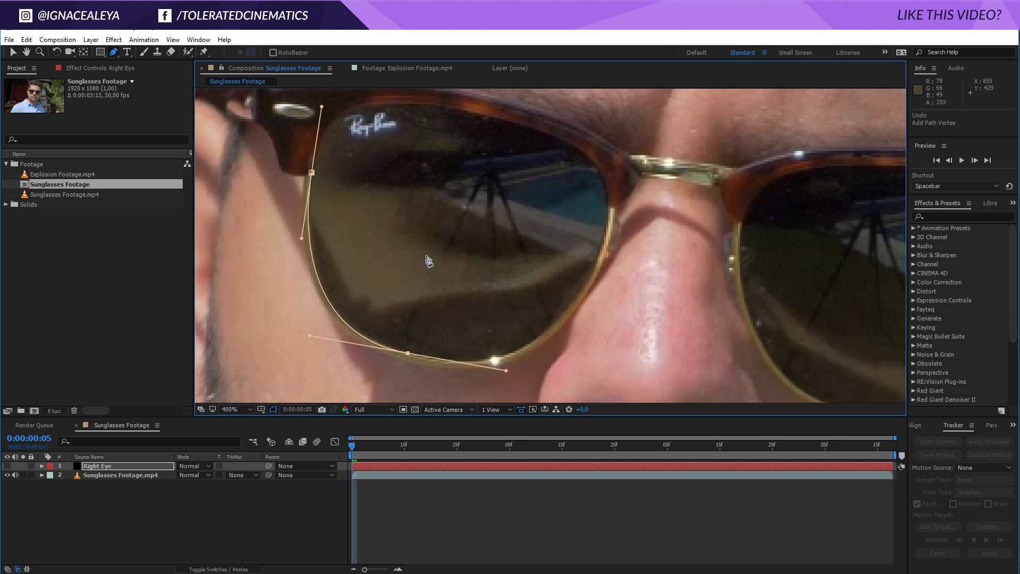
- Extend the mask with a curved point on the lens's nose side and refine the lower point to follow the rim
{"action": "scroll", "coordinate": [451, 253], "scroll_direction": "down", "scroll_amount": 1}
{"action": "scroll", "coordinate": [538, 239], "scroll_direction": "up", "scroll_amount": 1}
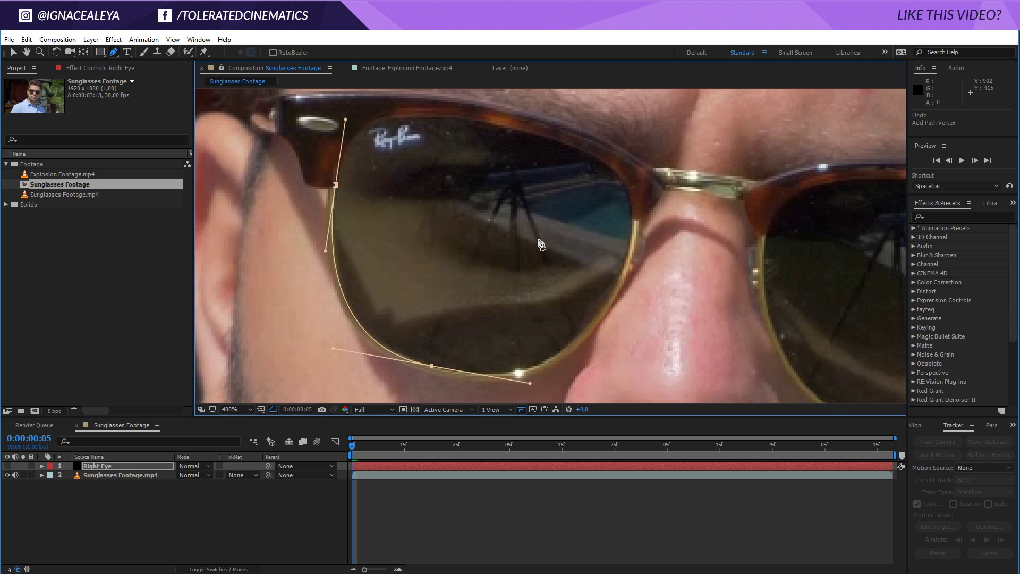
{"action": "left_click_drag", "start_coordinate": [617, 280], "coordinate": [656, 196]}
{"action": "key", "text": "space"}
{"action": "left_click_drag", "start_coordinate": [431, 366], "coordinate": [431, 367]}
{"action": "left_click_drag", "start_coordinate": [333, 349], "coordinate": [333, 344]}
{"action": "left_click_drag", "start_coordinate": [431, 369], "coordinate": [427, 365]}
{"action": "left_click_drag", "start_coordinate": [617, 281], "coordinate": [619, 275]}
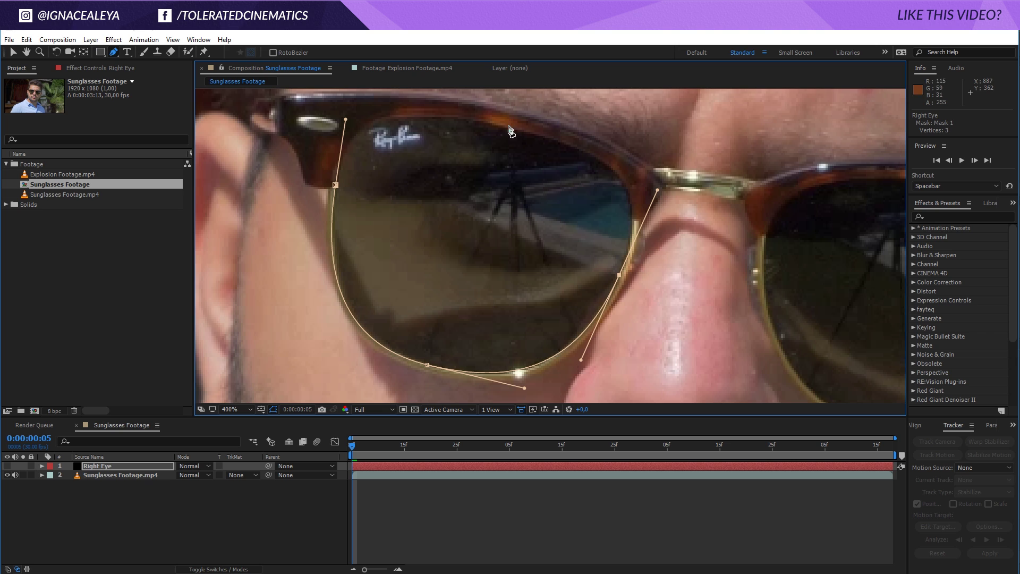
- Close the mask along the lens's upper rim and set a Mask Path keyframe at 0:00:00:05
{"action": "left_click_drag", "start_coordinate": [513, 132], "coordinate": [419, 109]}
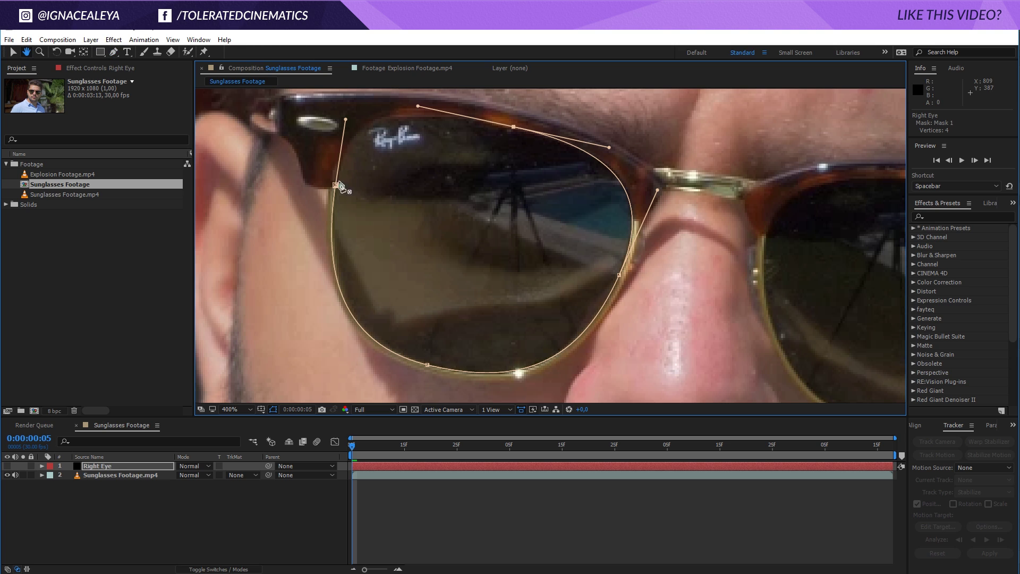
{"action": "left_click", "coordinate": [335, 185]}
{"action": "mouse_move", "coordinate": [336, 190]}
{"action": "left_mouse_down"}
{"action": "mouse_move", "coordinate": [325, 267]}
{"action": "mouse_move", "coordinate": [329, 259]}
{"action": "left_mouse_up"}
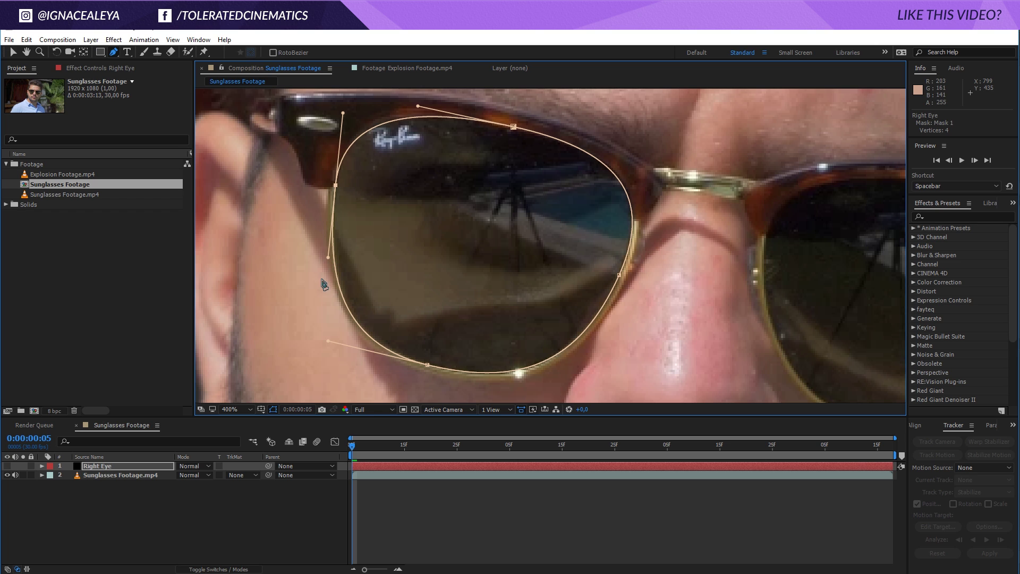
{"action": "key", "text": "m"}
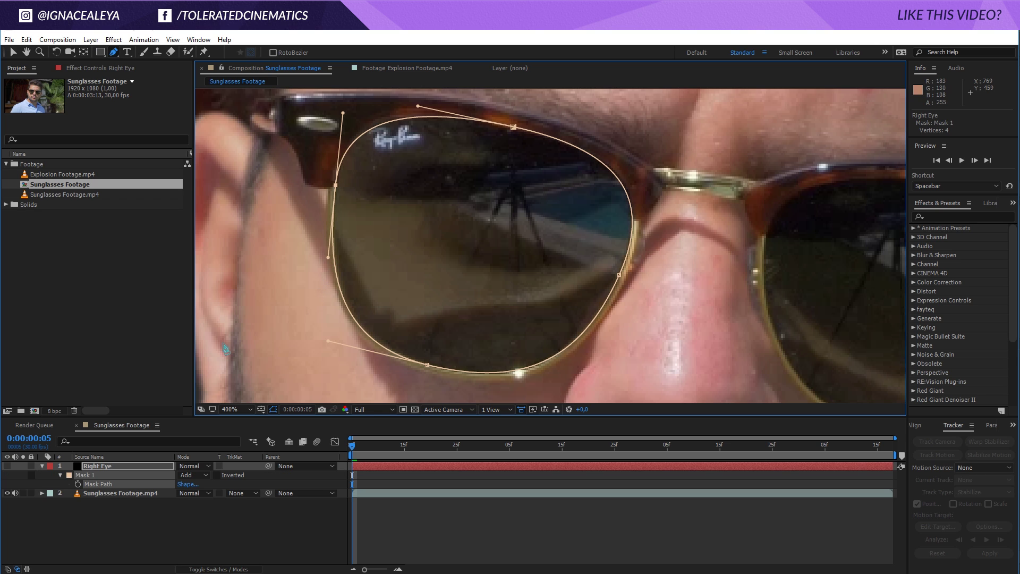
{"action": "left_click", "coordinate": [78, 484]}
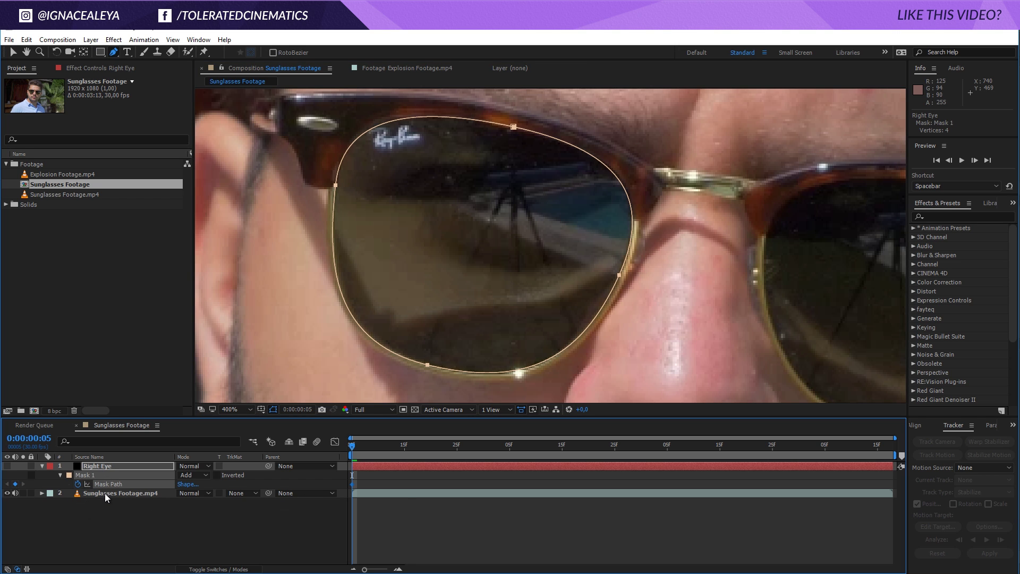
- At 0:00:00:15, move, rotate and slightly shrink the whole Right Eye mask to match the left-hand lens, keyframing its path
{"action": "key", "text": "shift+Page_Down"}
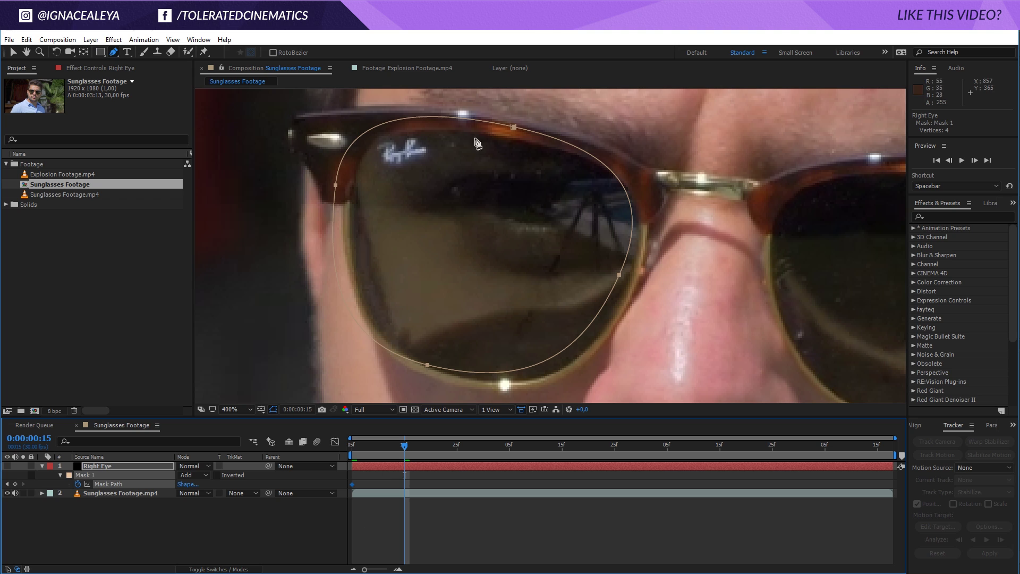
{"action": "key", "text": "v"}
{"action": "left_click_drag", "start_coordinate": [509, 129], "coordinate": [525, 145]}
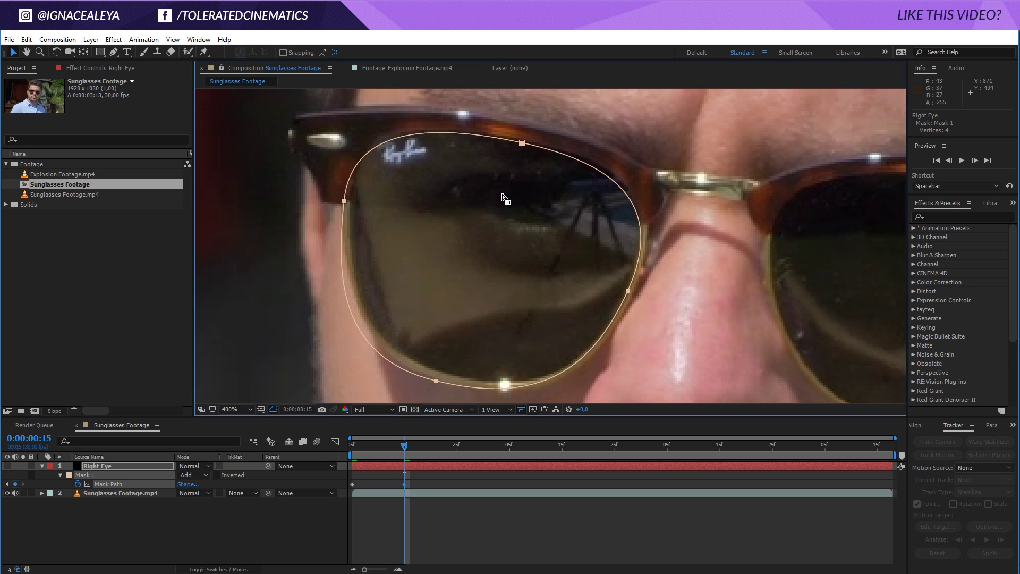
{"action": "double_click", "coordinate": [522, 144]}
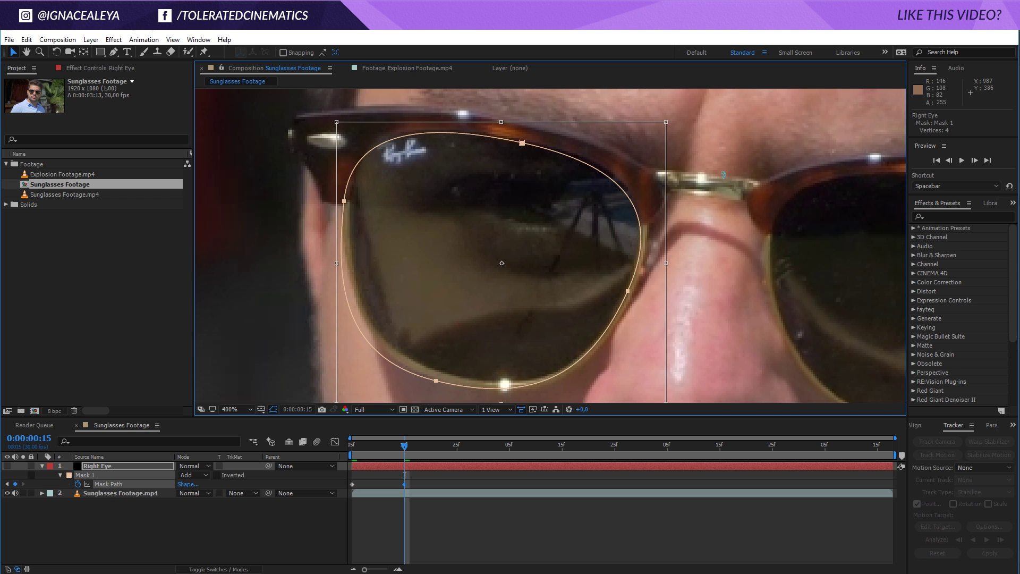
{"action": "left_click_drag", "start_coordinate": [723, 175], "coordinate": [719, 164]}
{"action": "left_click_drag", "start_coordinate": [610, 205], "coordinate": [614, 203]}
{"action": "left_click_drag", "start_coordinate": [432, 280], "coordinate": [444, 218]}
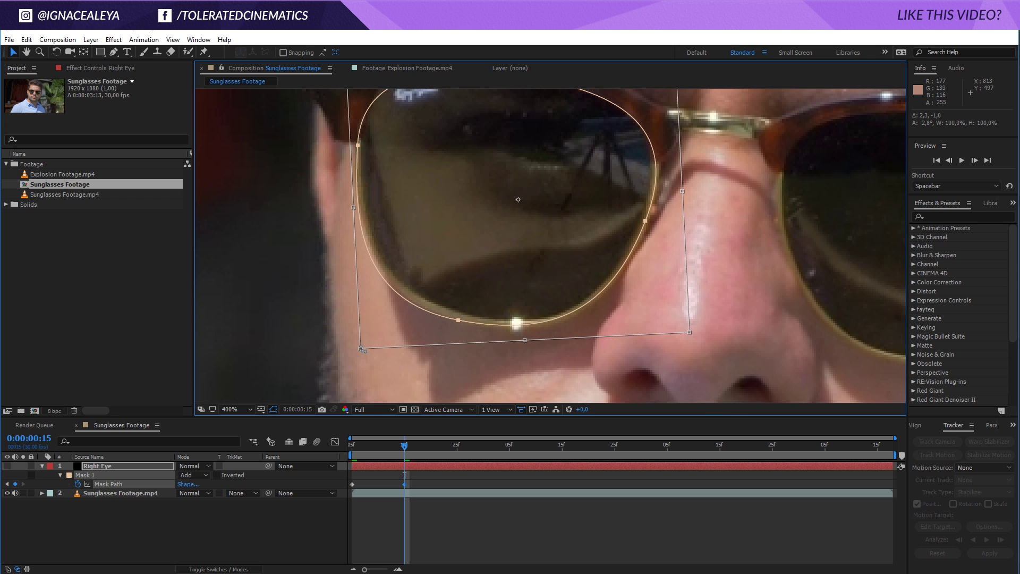
{"action": "left_click_drag", "start_coordinate": [360, 349], "coordinate": [367, 343]}
{"action": "key", "text": "Return"}
{"action": "scroll", "coordinate": [476, 282], "scroll_direction": "up", "scroll_amount": 3}
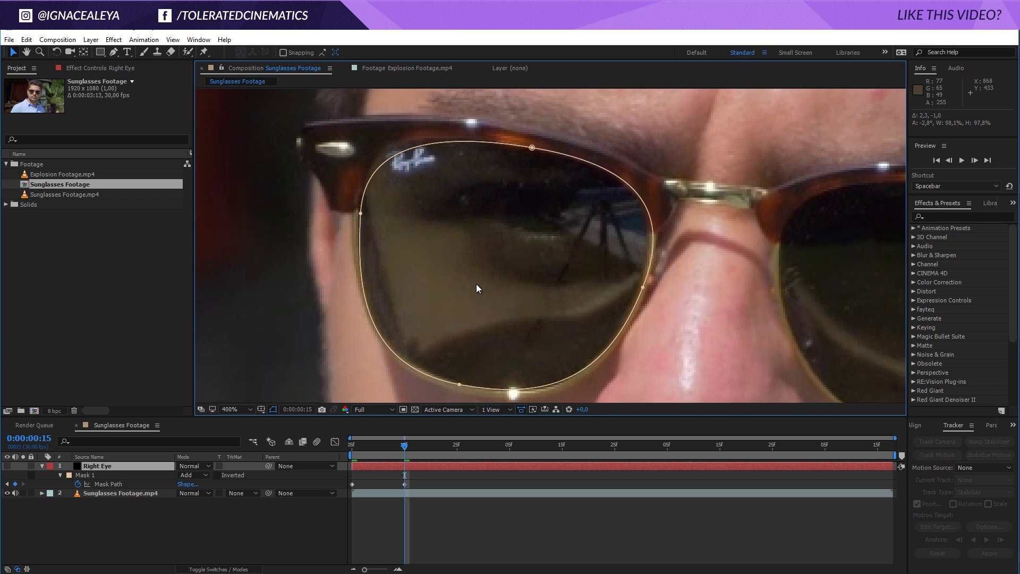
- Refine the mask at 0:00:00:15 by adjusting the outer and upper curve handles and moving the nose-side point inward to the rim
{"action": "left_click", "coordinate": [363, 215]}
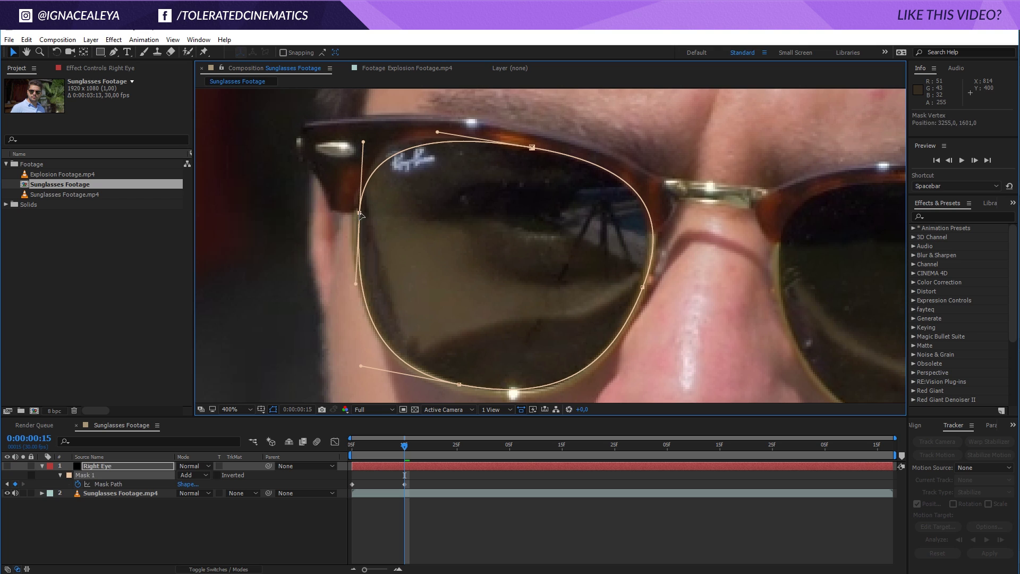
{"action": "left_click_drag", "start_coordinate": [355, 287], "coordinate": [361, 285]}
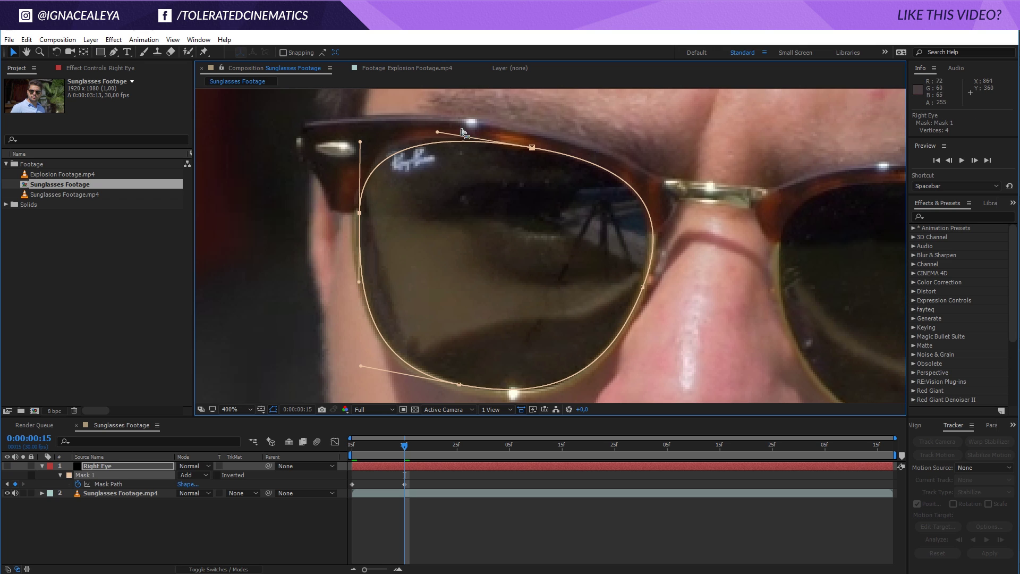
{"action": "left_click_drag", "start_coordinate": [437, 132], "coordinate": [422, 128]}
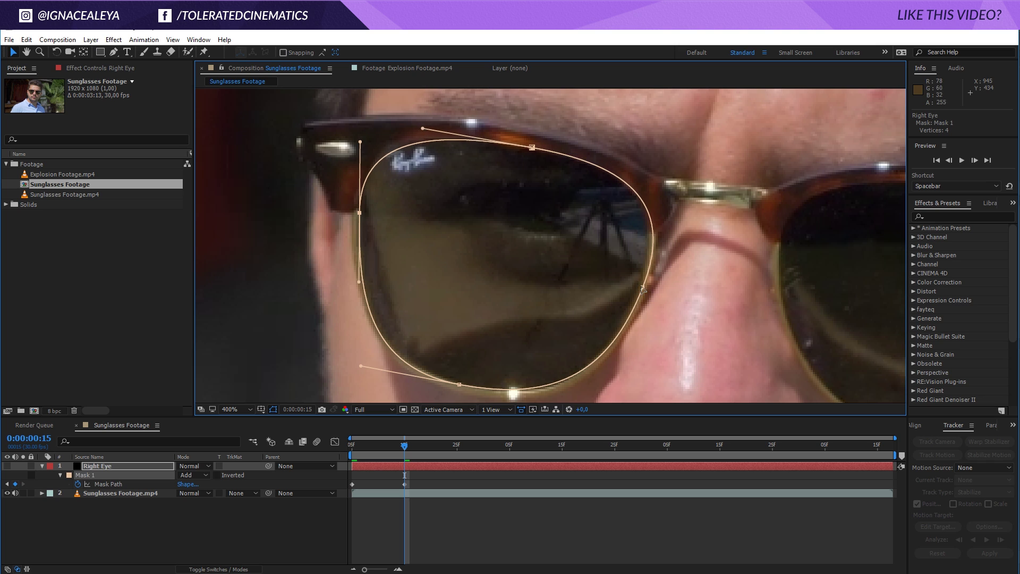
{"action": "left_click_drag", "start_coordinate": [643, 290], "coordinate": [635, 288]}
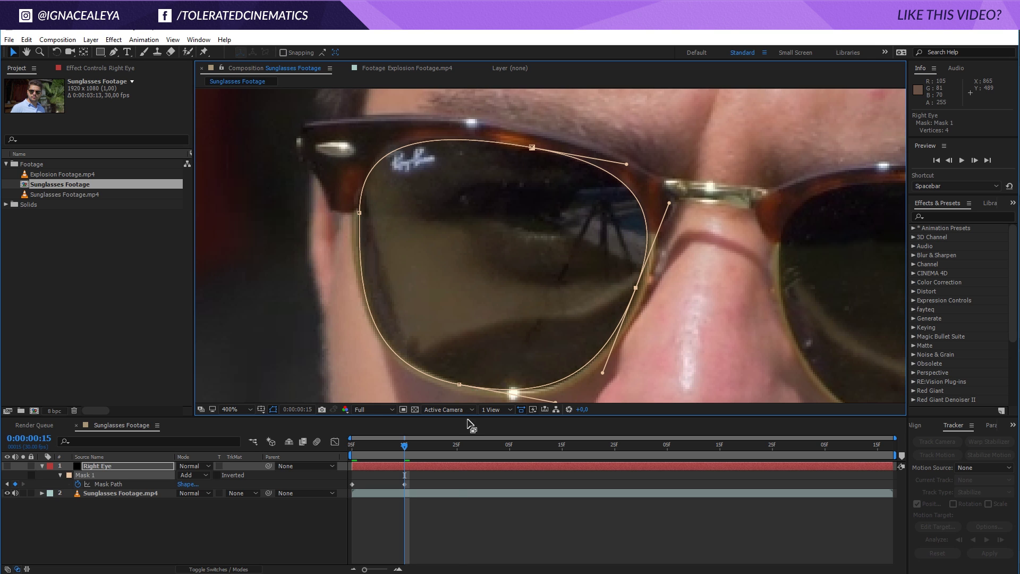
- At 0:00:00:25, move the whole mask back onto the lens and correct its upper and nose-side points
{"action": "key", "text": "shift+Page_Down"}
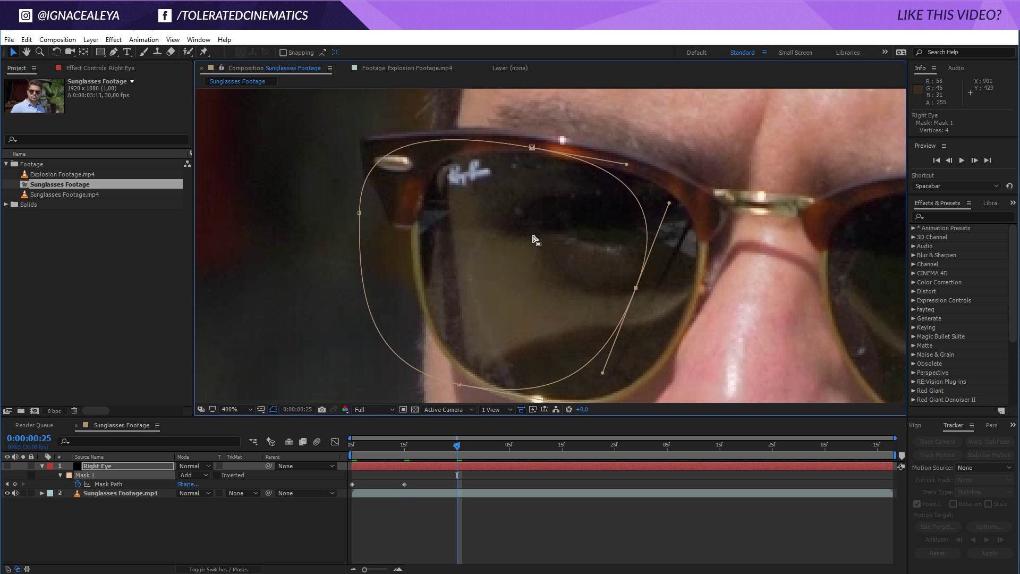
{"action": "double_click", "coordinate": [532, 148]}
{"action": "left_click_drag", "start_coordinate": [499, 197], "coordinate": [557, 203]}
{"action": "double_click", "coordinate": [574, 218]}
{"action": "left_click", "coordinate": [574, 218]}
{"action": "left_click_drag", "start_coordinate": [590, 153], "coordinate": [584, 161]}
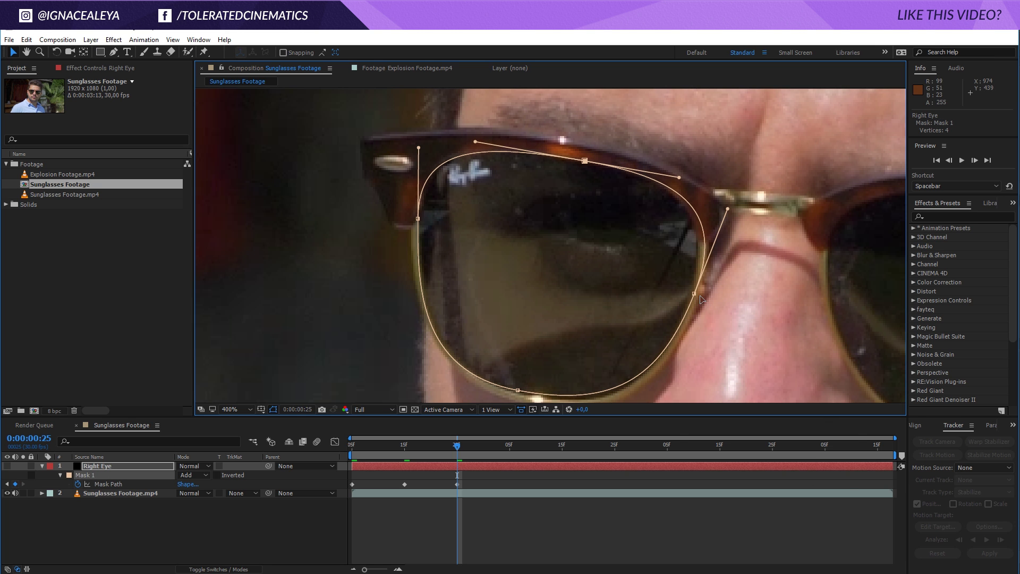
{"action": "left_click_drag", "start_coordinate": [694, 293], "coordinate": [699, 289]}
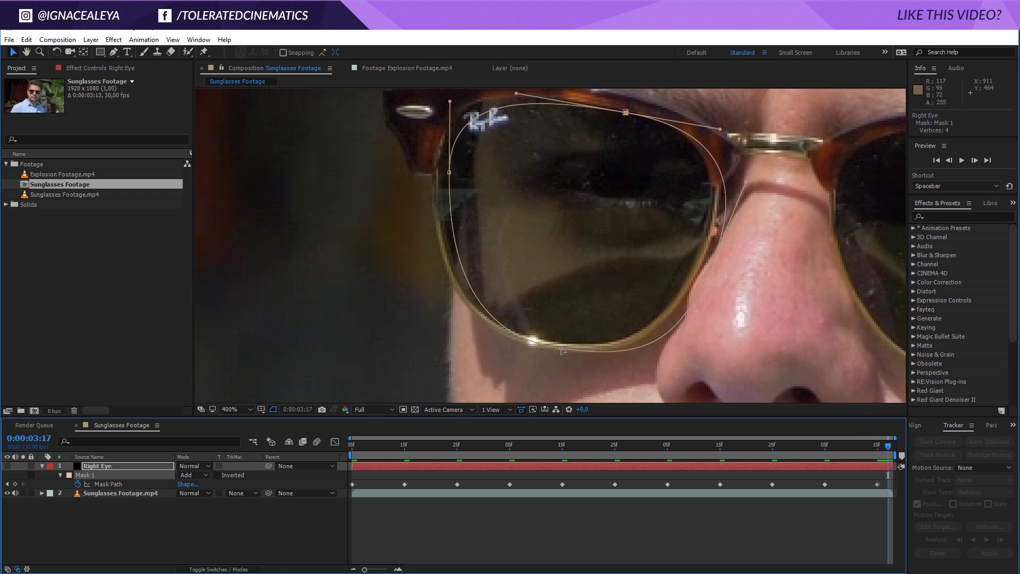
- At 0:00:03:17, shift the whole mask onto the lens and fine-tune its lower point along the rim
{"action": "double_click", "coordinate": [562, 350]}
{"action": "left_click_drag", "start_coordinate": [584, 277], "coordinate": [571, 272]}
{"action": "double_click", "coordinate": [577, 319]}
{"action": "left_click", "coordinate": [578, 314]}
{"action": "left_click_drag", "start_coordinate": [547, 344], "coordinate": [546, 343]}
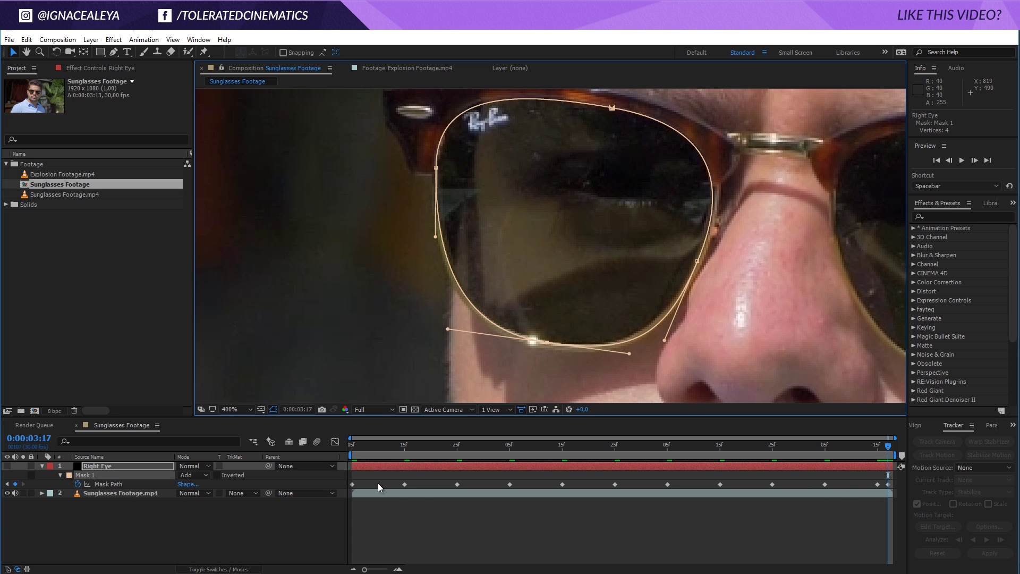
- Add an in-between Mask Path keyframe at 0:00:00:10 by moving the whole mask onto the lens
{"action": "left_click", "coordinate": [377, 446]}
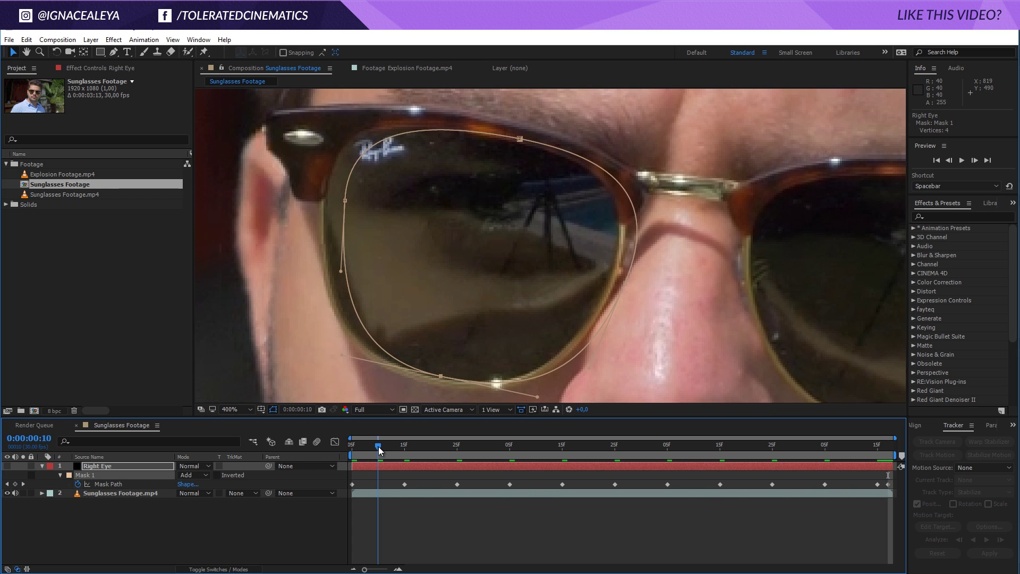
{"action": "double_click", "coordinate": [514, 132]}
{"action": "left_click_drag", "start_coordinate": [526, 180], "coordinate": [508, 176]}
{"action": "key", "text": "Return"}
{"action": "left_click", "coordinate": [421, 373]}
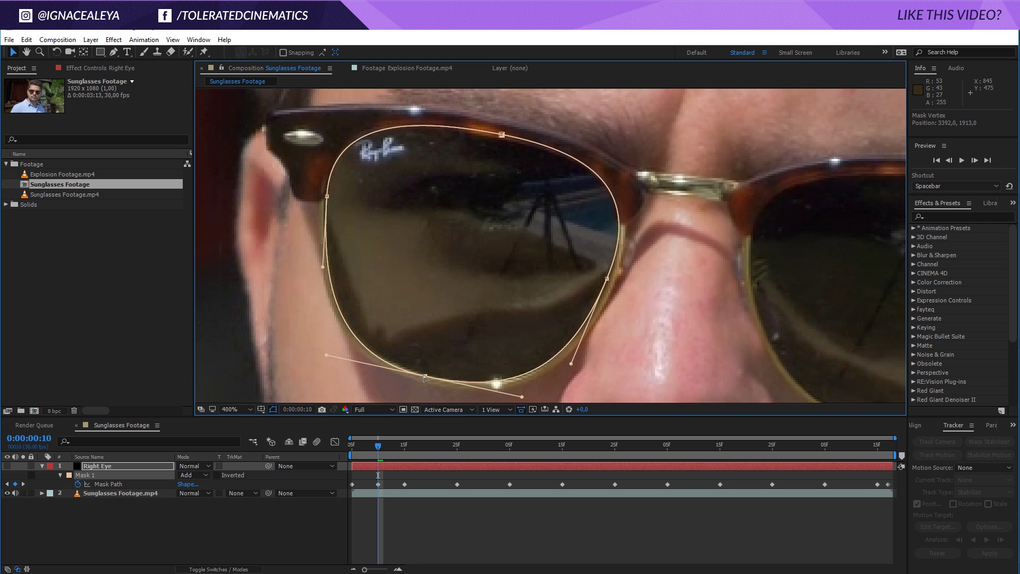
- Add an in-between Mask Path keyframe at 0:00:00:20 by realigning the whole mask with the lens
{"action": "key", "text": "shift+Page_Down"}
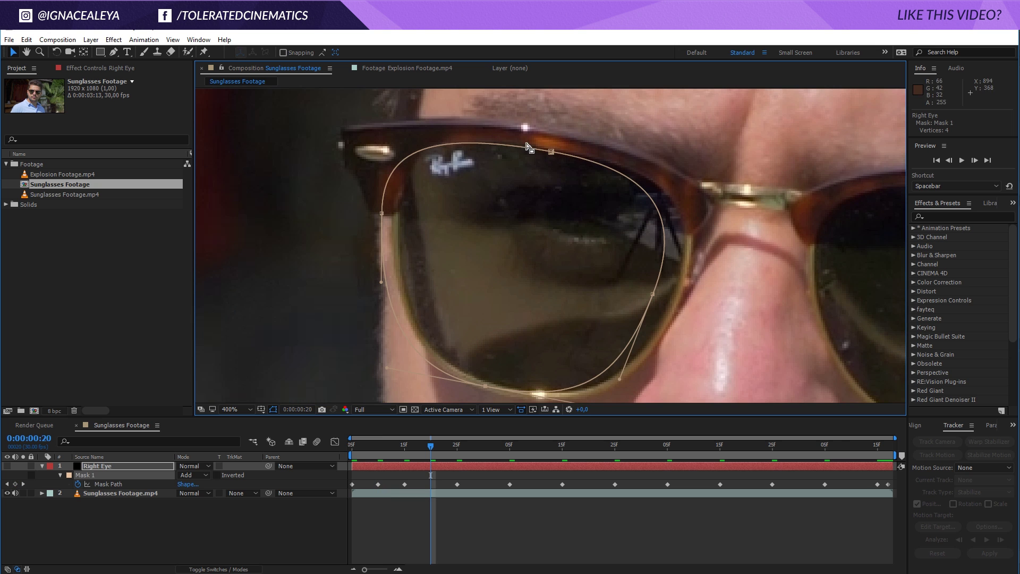
{"action": "double_click", "coordinate": [555, 154]}
{"action": "left_click_drag", "start_coordinate": [541, 195], "coordinate": [561, 198]}
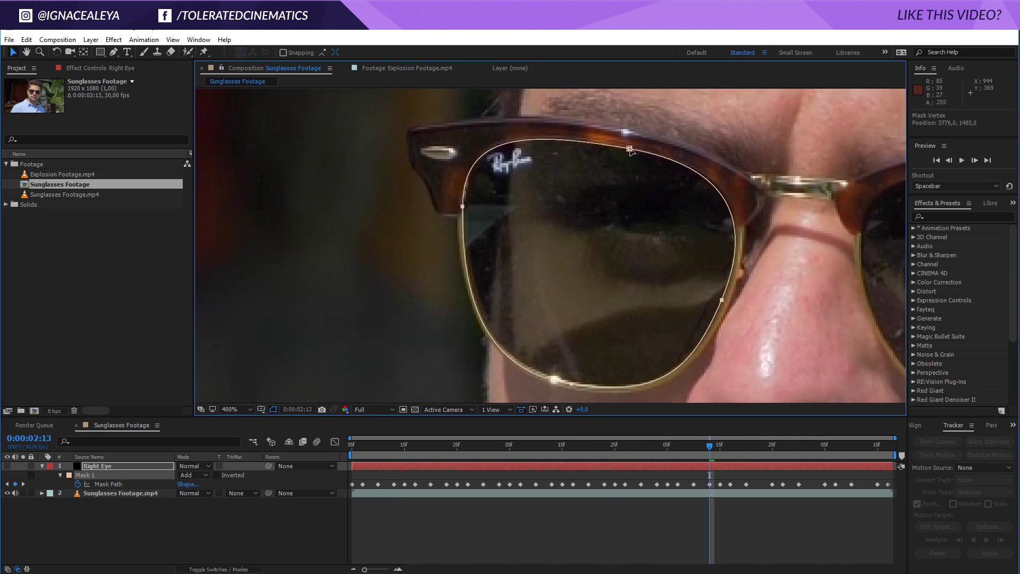
- Return to 0:00:00:25 and make the Right Eye layer visible over the footage
{"action": "left_click_drag", "start_coordinate": [711, 444], "coordinate": [455, 446]}
{"action": "scroll", "coordinate": [495, 330], "scroll_direction": "down", "scroll_amount": 2}
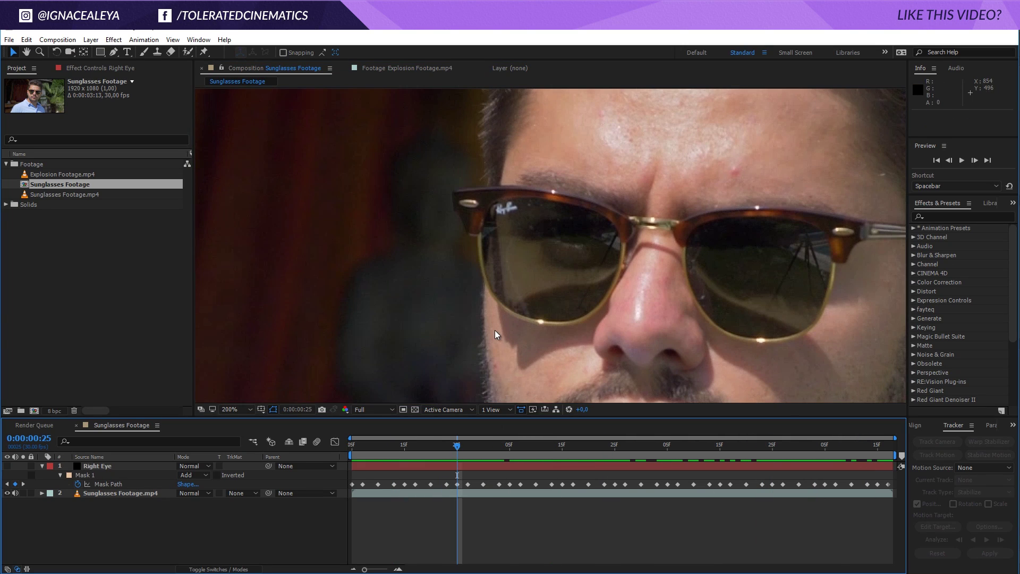
{"action": "left_click", "coordinate": [246, 409]}
{"action": "left_click", "coordinate": [263, 229]}
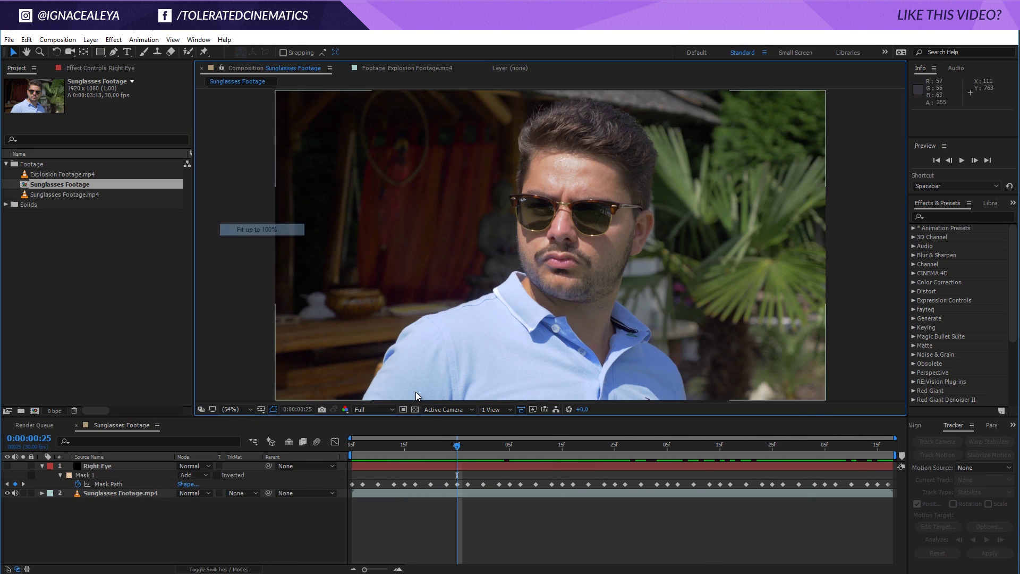
{"action": "left_click", "coordinate": [7, 466]}
- Play and scrub through the composition up close to check how the black solid follows the lens, ending at 0:00:01:17
{"action": "scroll", "coordinate": [496, 195], "scroll_direction": "up", "scroll_amount": 4}
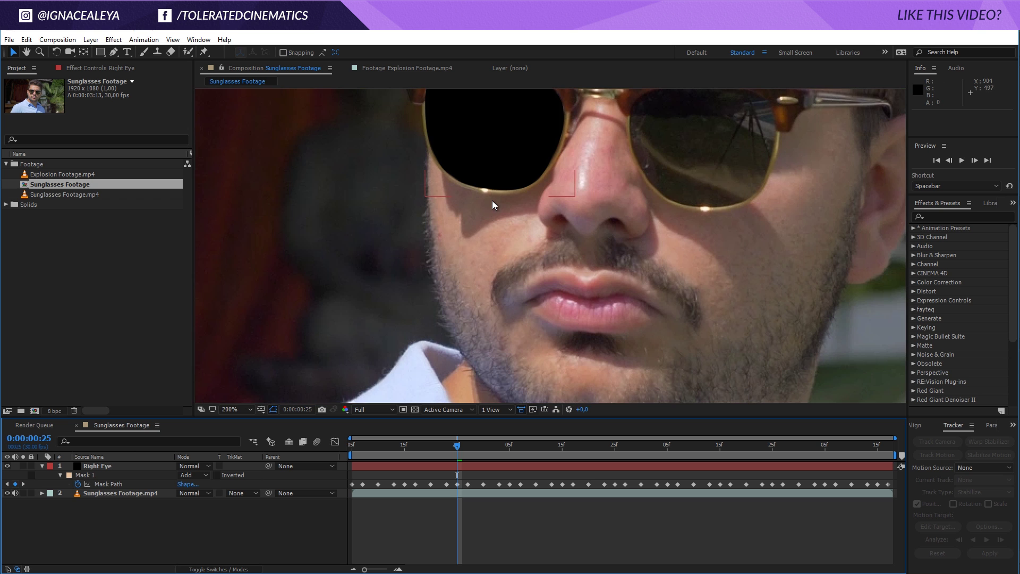
{"action": "key", "text": "space"}
{"action": "left_click_drag", "start_coordinate": [416, 455], "coordinate": [772, 453]}
{"action": "left_click_drag", "start_coordinate": [702, 461], "coordinate": [572, 457]}
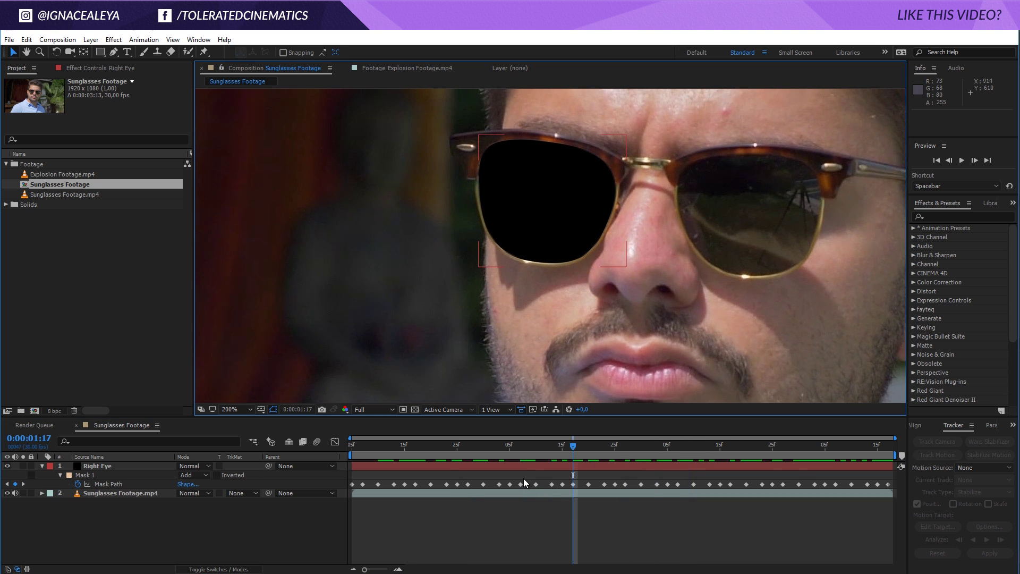
- Reveal all mask properties of the Right Eye layer and set Mask Feather to 10 pixels and Mask Expansion to -5 pixels
{"action": "left_click", "coordinate": [110, 466]}
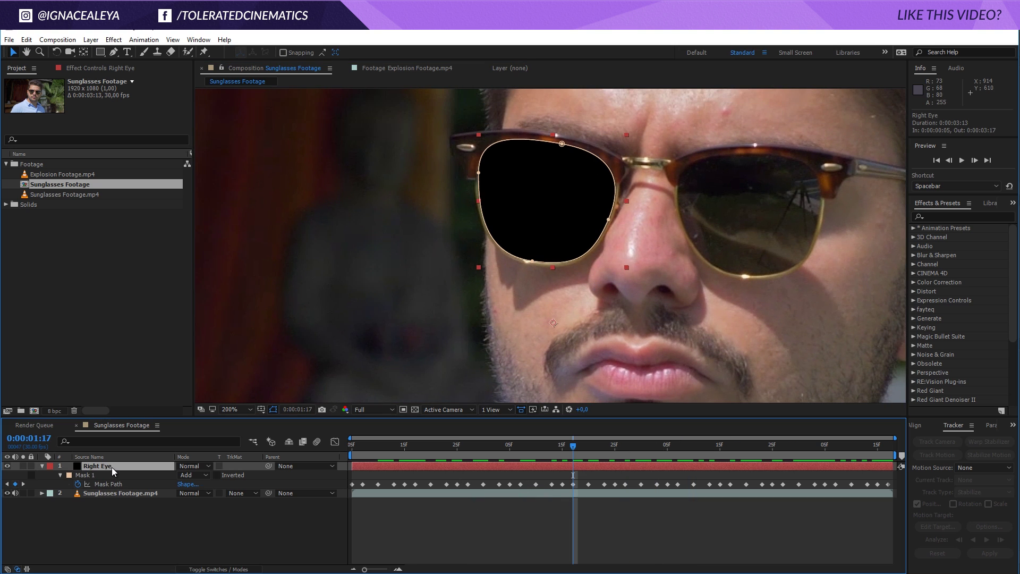
{"action": "key", "text": "f"}
{"action": "key", "text": "m"}
{"action": "key", "text": "m"}
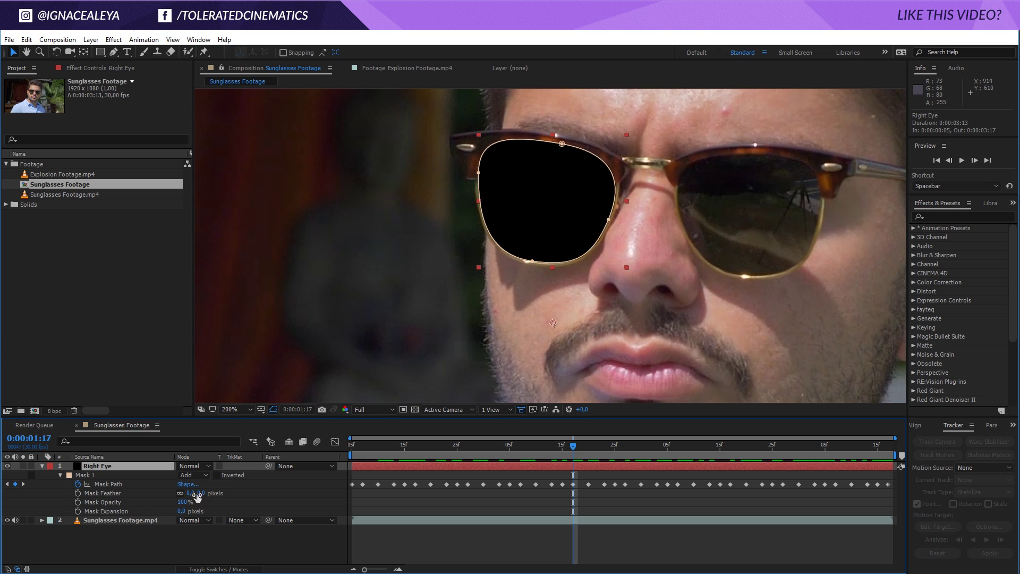
{"action": "left_click_drag", "start_coordinate": [202, 494], "coordinate": [213, 494]}
{"action": "left_click", "coordinate": [466, 557]}
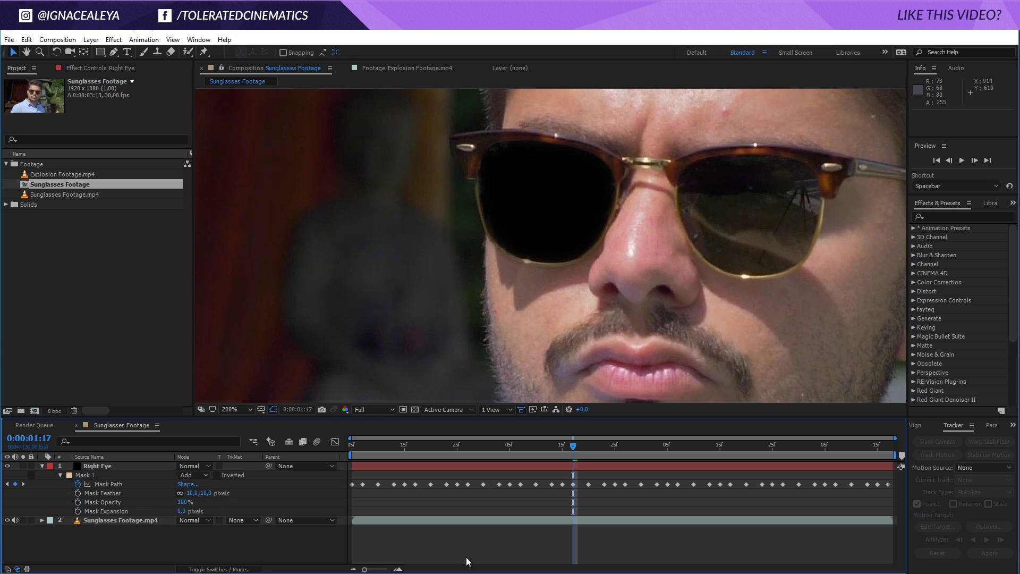
{"action": "left_click", "coordinate": [180, 511]}
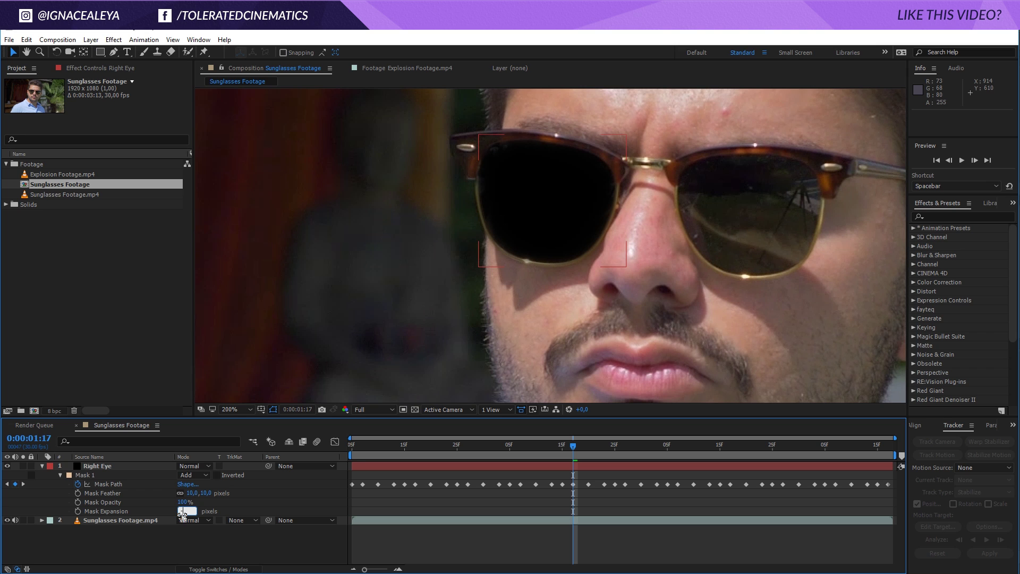
{"action": "key", "text": "Return"}
{"action": "left_click", "coordinate": [424, 555]}
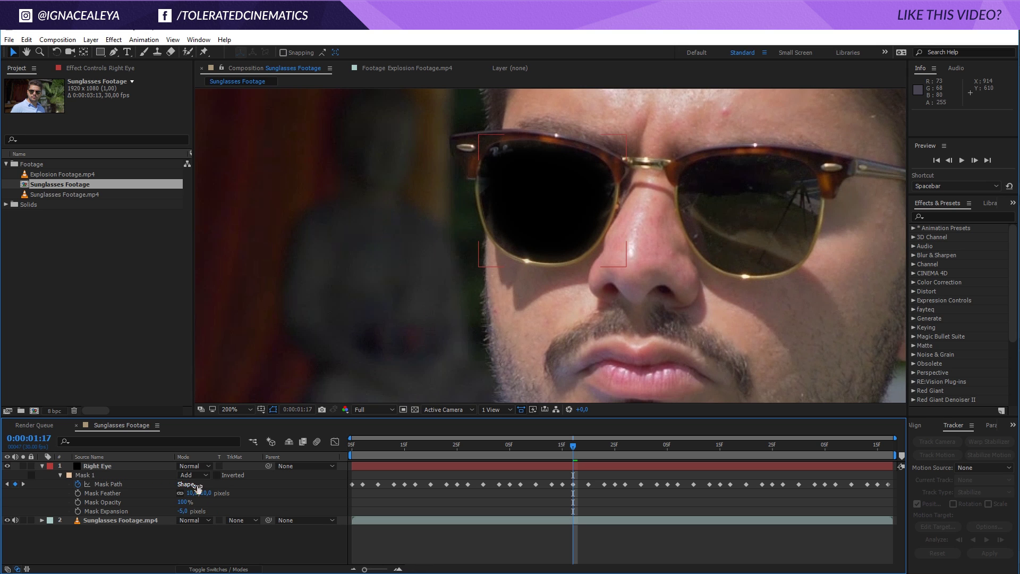
- Set the Right Eye mask's feather to 5 pixels and its expansion to -2,5 pixels
{"action": "left_click", "coordinate": [195, 493]}
{"action": "type", "text": "5"}
{"action": "key", "text": "Return"}
{"action": "left_click", "coordinate": [182, 511]}
{"action": "type", "text": "-2,5"}
{"action": "left_click", "coordinate": [365, 533]}
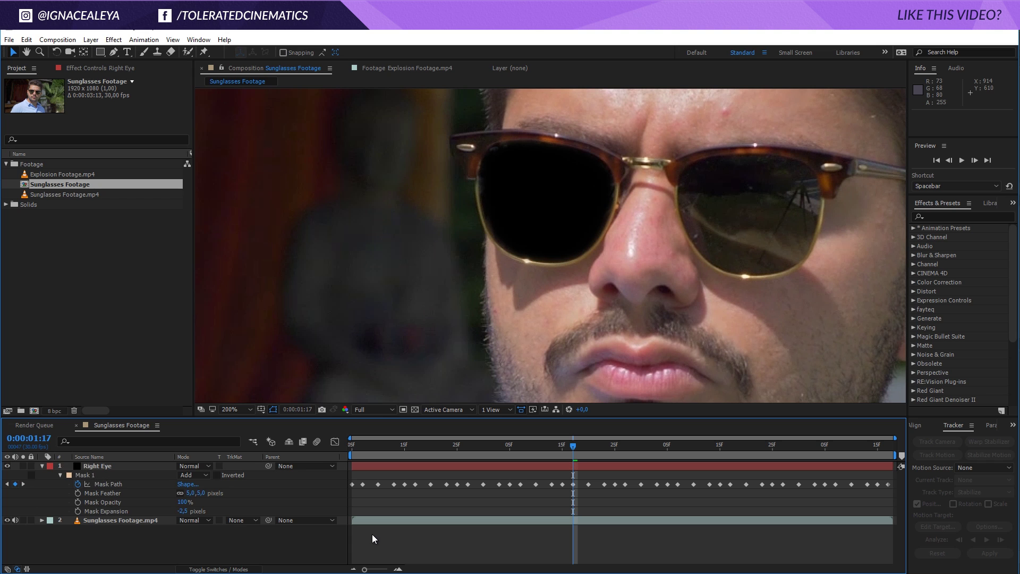
- Inspect the lens edge closely and set Mask Feather to 3 pixels and Mask Expansion to 1,5 pixels
{"action": "scroll", "coordinate": [518, 227], "scroll_direction": "up", "scroll_amount": 2}
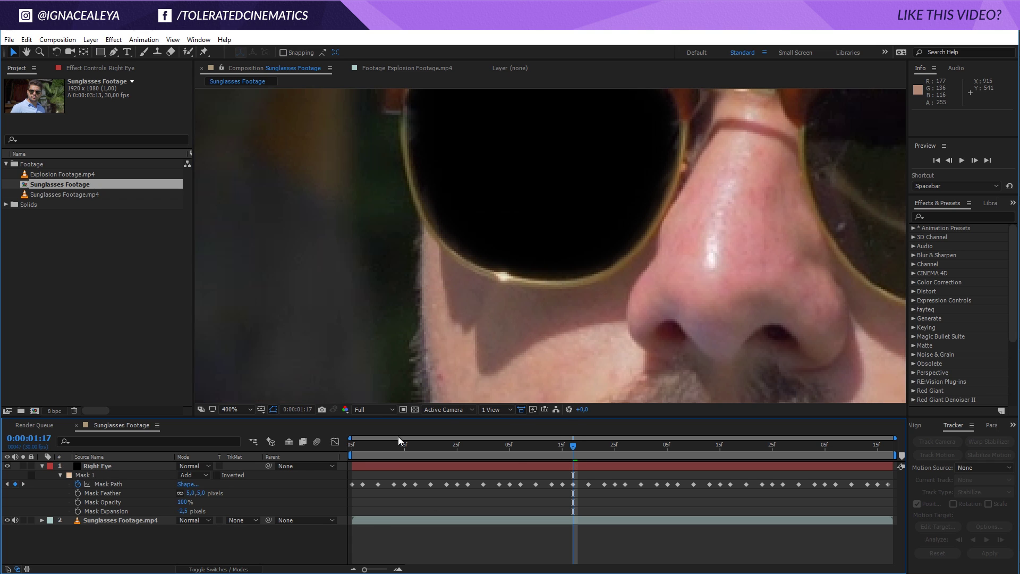
{"action": "left_click_drag", "start_coordinate": [201, 494], "coordinate": [195, 493]}
{"action": "left_click", "coordinate": [236, 542]}
{"action": "left_click", "coordinate": [182, 511]}
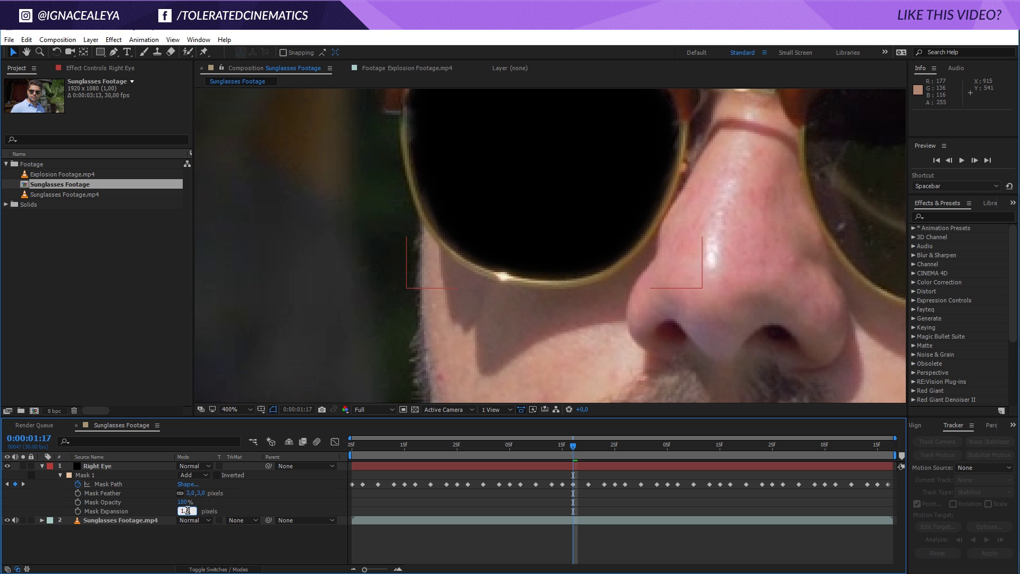
{"action": "key", "text": "Return"}
{"action": "left_click", "coordinate": [260, 531]}
- Preview the softened mask over the footage, then scrub back to 0:00:00:07
{"action": "scroll", "coordinate": [585, 392], "scroll_direction": "down", "scroll_amount": 1}
{"action": "left_click_drag", "start_coordinate": [571, 446], "coordinate": [553, 447]}
{"action": "key", "text": "space"}
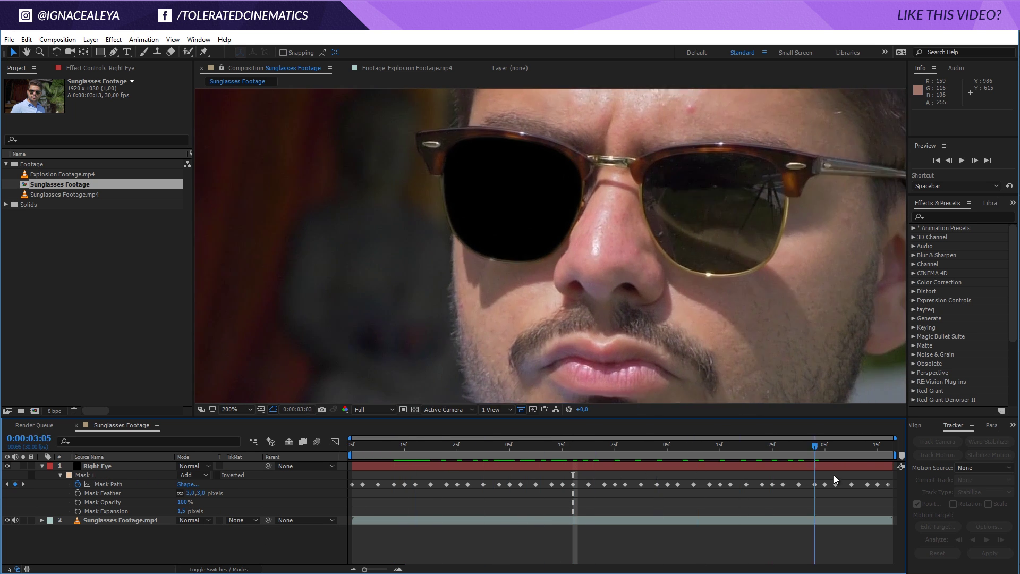
{"action": "left_click_drag", "start_coordinate": [847, 474], "coordinate": [362, 485]}
- Add Explosion Footage.mp4 between the Right Eye and Sunglasses Footage.mp4 layers, shifting it earlier so it starts at 0:00:00:00
{"action": "left_click", "coordinate": [145, 466]}
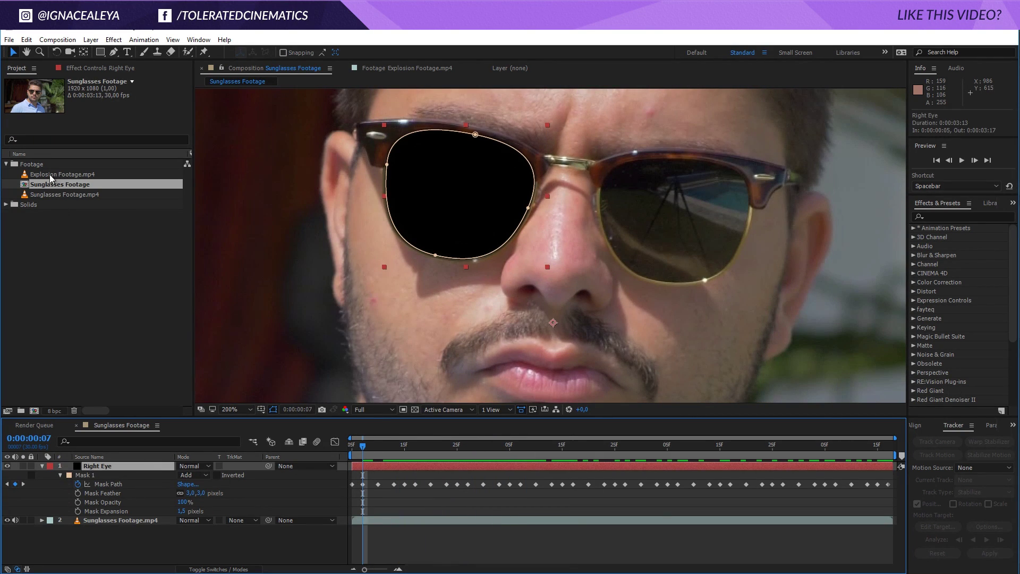
{"action": "left_click_drag", "start_coordinate": [51, 174], "coordinate": [99, 514]}
{"action": "key", "text": "comma"}
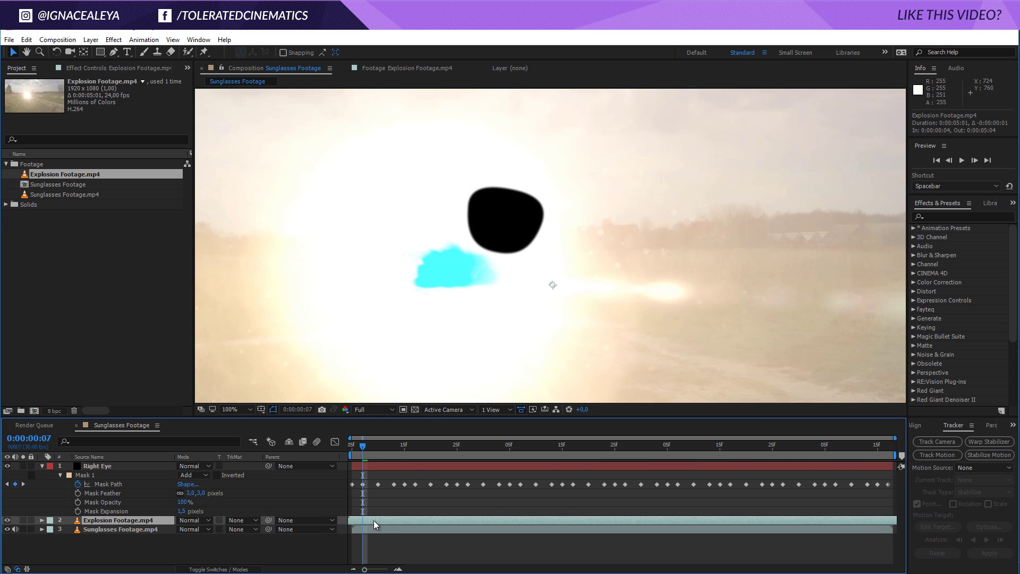
{"action": "left_click_drag", "start_coordinate": [373, 520], "coordinate": [352, 521]}
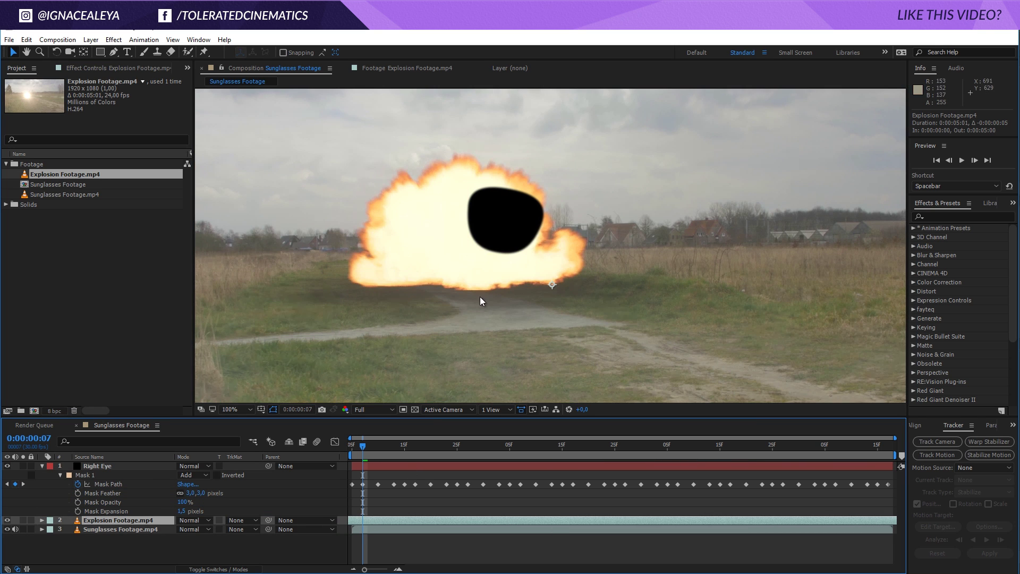
- At 0:00:00:05, scale the explosion layer to 18,3% and place it over the left-hand lens at about 901, 416
{"action": "scroll", "coordinate": [487, 273], "scroll_direction": "down", "scroll_amount": 1}
{"action": "left_click_drag", "start_coordinate": [362, 447], "coordinate": [340, 448]}
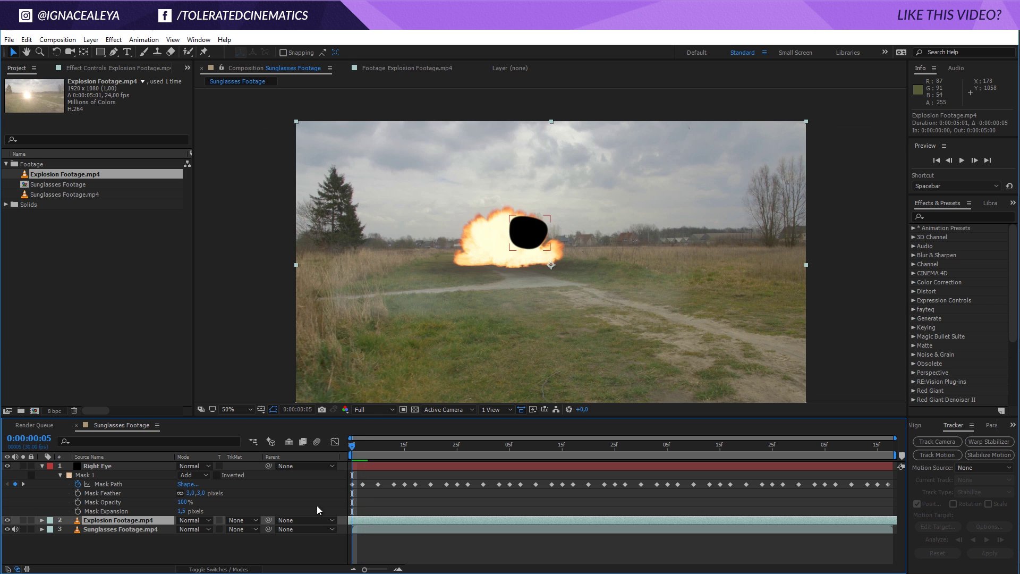
{"action": "key", "text": "s"}
{"action": "left_click_drag", "start_coordinate": [215, 530], "coordinate": [175, 537]}
{"action": "key", "text": "period"}
{"action": "left_click_drag", "start_coordinate": [606, 309], "coordinate": [599, 270]}
{"action": "left_click_drag", "start_coordinate": [506, 218], "coordinate": [520, 218]}
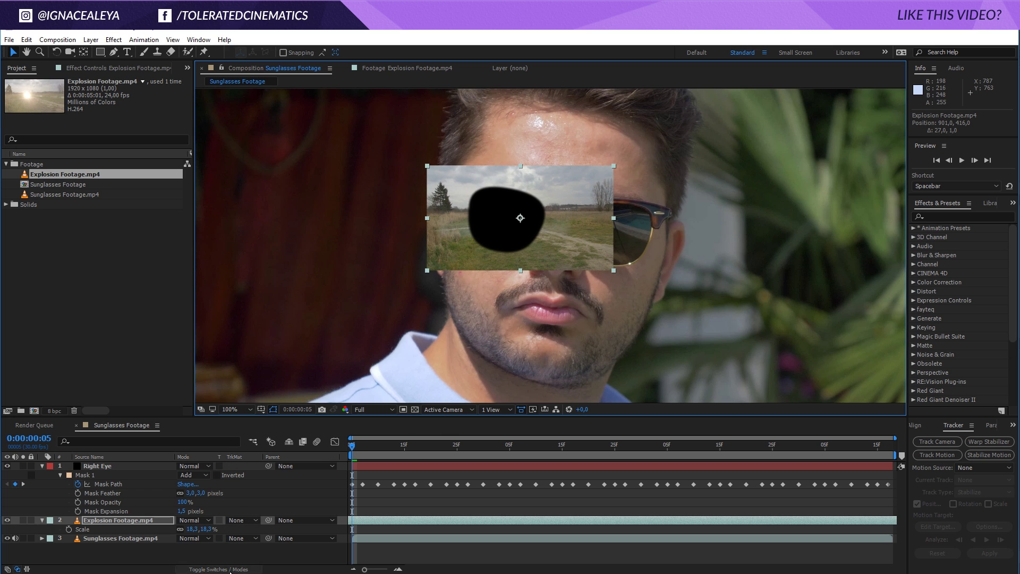
- Set the track matte of the Explosion Footage.mp4 layer to Alpha Matte "Right Eye"
{"action": "left_click", "coordinate": [228, 570]}
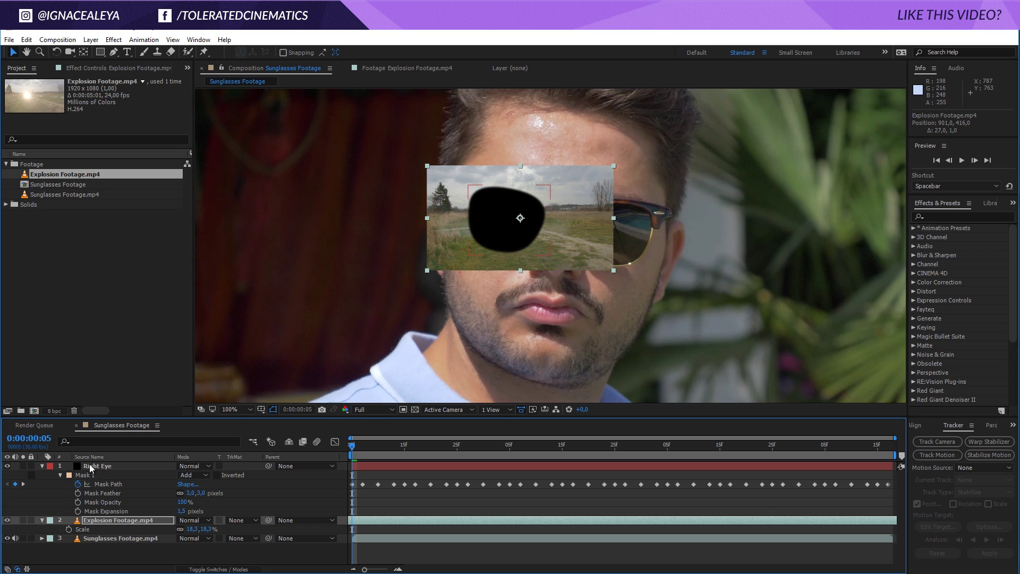
{"action": "left_click", "coordinate": [244, 520]}
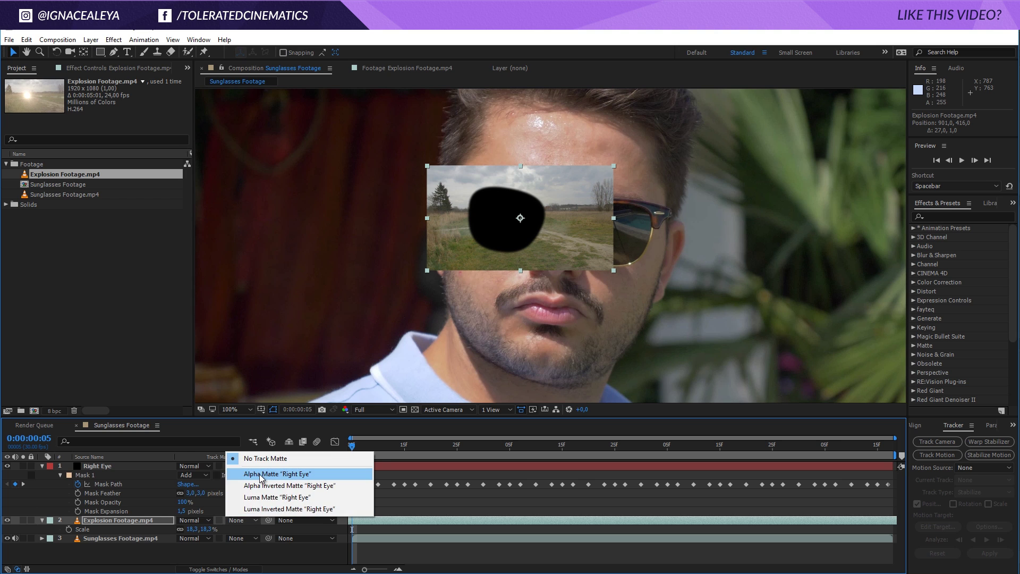
{"action": "left_click", "coordinate": [259, 474]}
{"action": "left_click", "coordinate": [273, 555]}
{"action": "scroll", "coordinate": [498, 172], "scroll_direction": "up", "scroll_amount": 1}
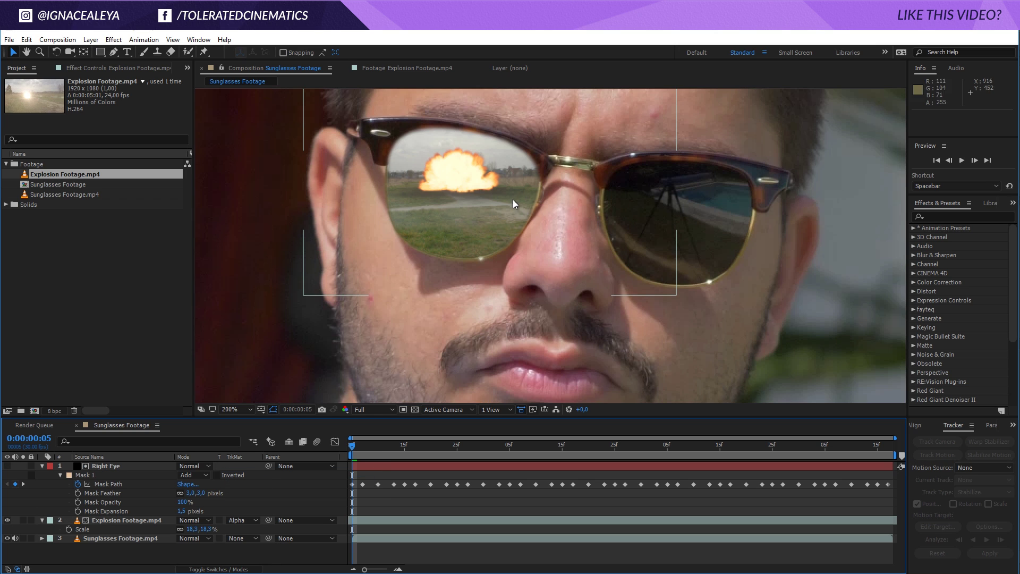
- At 0:00:00:20, apply the Exposure effect to the Explosion Footage.mp4 layer and set Exposure to -2,41
{"action": "left_click", "coordinate": [112, 466]}
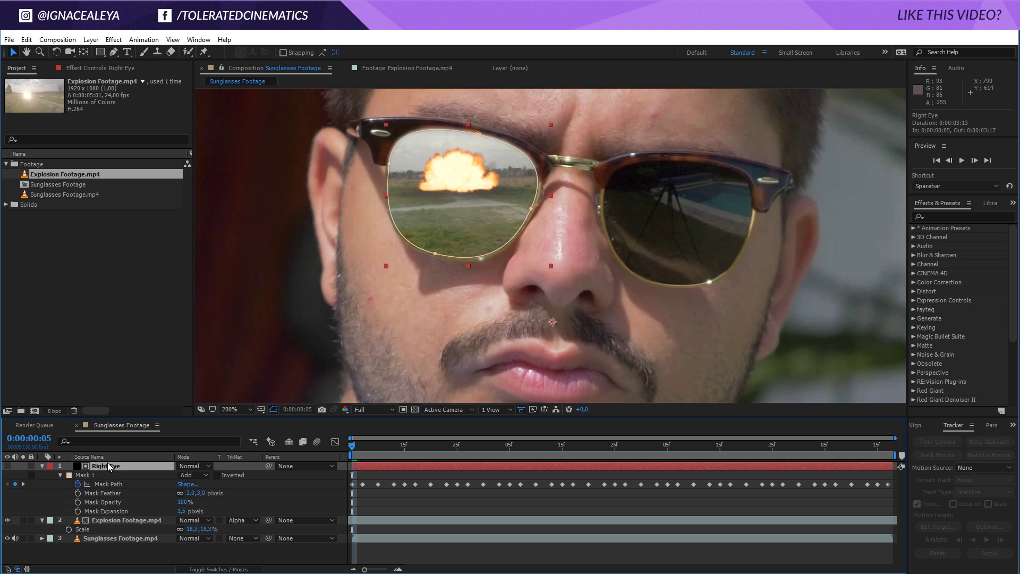
{"action": "left_click_drag", "start_coordinate": [354, 444], "coordinate": [430, 472]}
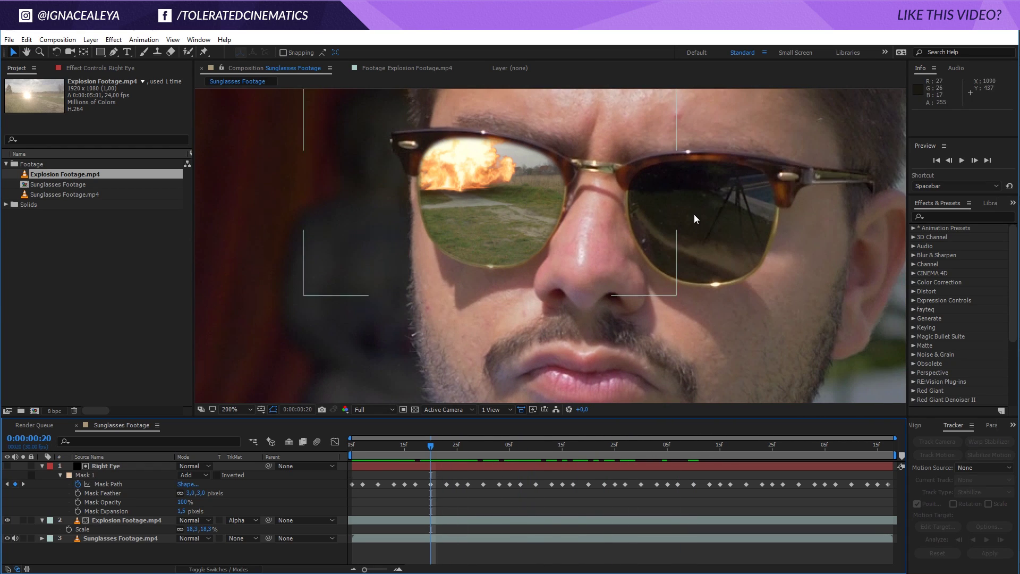
{"action": "left_click", "coordinate": [119, 521]}
{"action": "left_click", "coordinate": [115, 43]}
{"action": "mouse_move", "coordinate": [77, 150]}
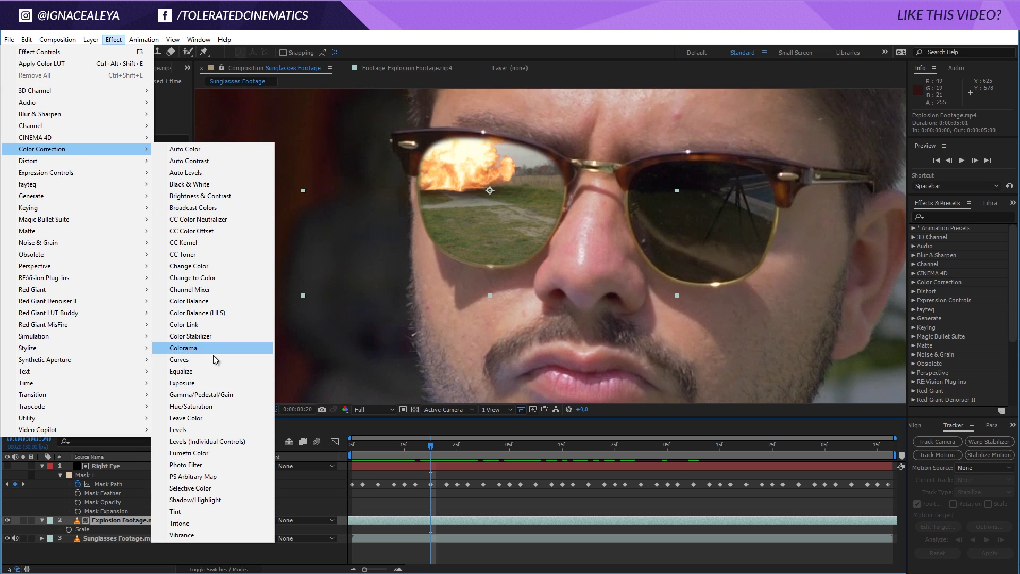
{"action": "left_click", "coordinate": [182, 383]}
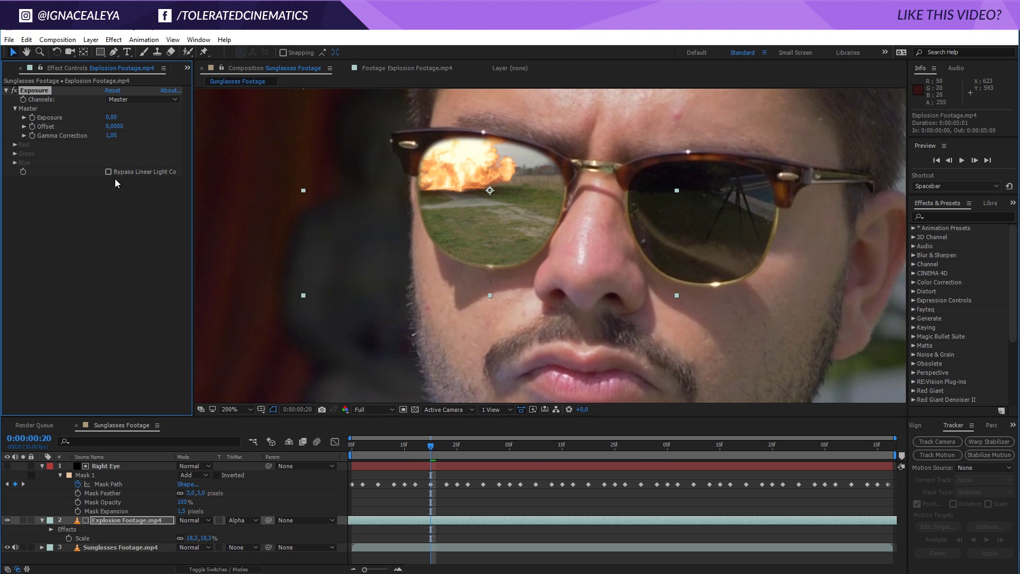
{"action": "left_click_drag", "start_coordinate": [107, 117], "coordinate": [2, 133]}
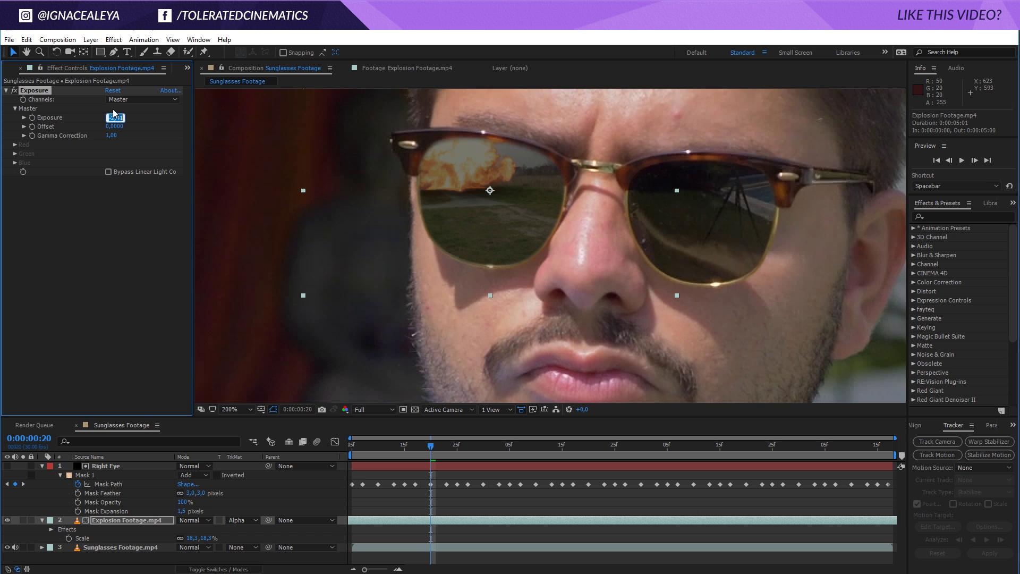
- Add a Curves effect to the explosion layer and bend the RGB curve into an S with darker shadows and lifted highlights
{"action": "left_click", "coordinate": [113, 39]}
{"action": "mouse_move", "coordinate": [80, 150]}
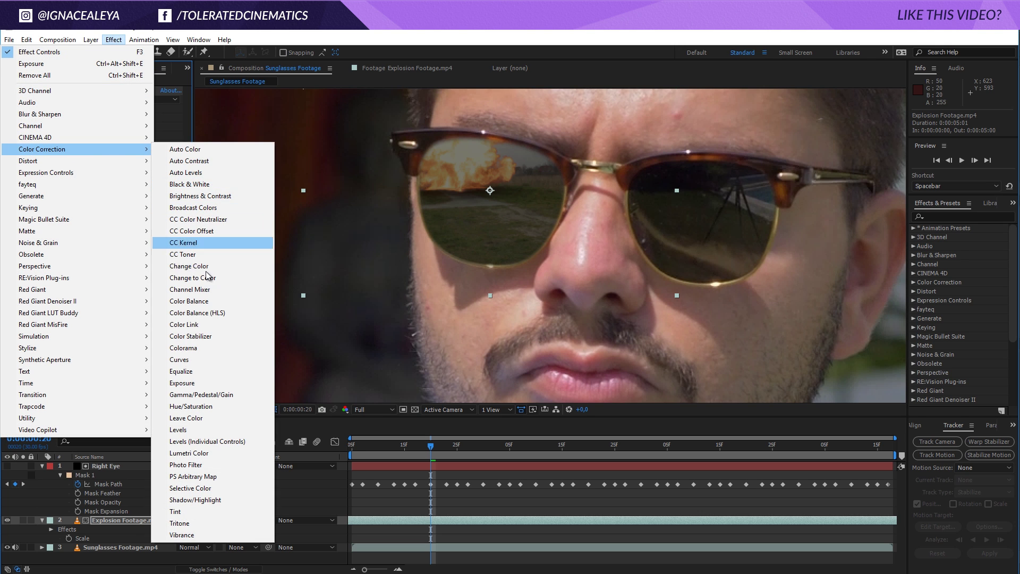
{"action": "left_click", "coordinate": [179, 359]}
{"action": "left_click_drag", "start_coordinate": [57, 323], "coordinate": [103, 276]}
{"action": "left_click_drag", "start_coordinate": [57, 330], "coordinate": [59, 333]}
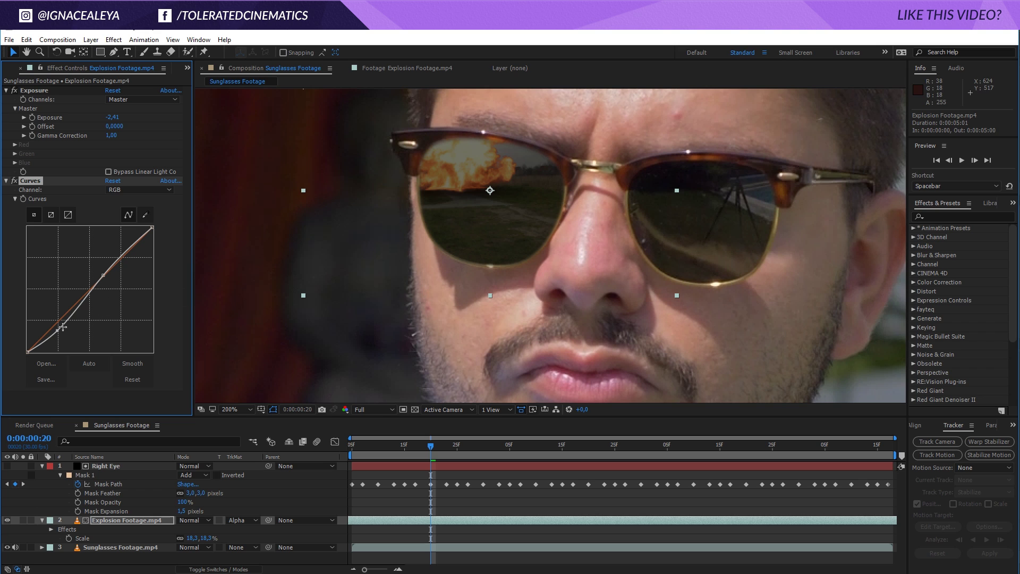
{"action": "left_click_drag", "start_coordinate": [62, 326], "coordinate": [62, 336]}
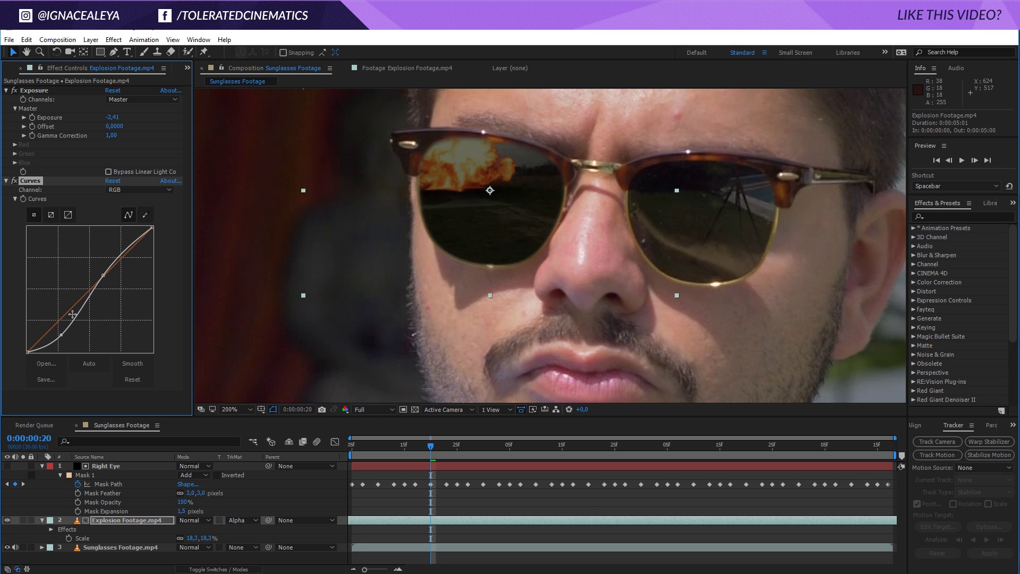
- Lower the upper point of the RGB curve slightly, then toggle the Exposure effect to compare the lens with and without it
{"action": "left_click_drag", "start_coordinate": [102, 267], "coordinate": [106, 277]}
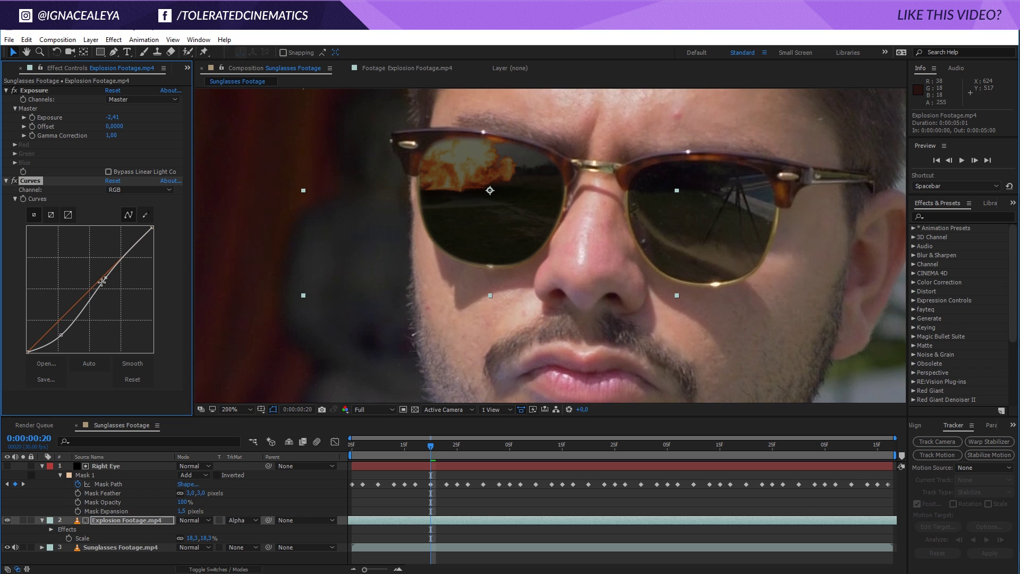
{"action": "left_click", "coordinate": [105, 284]}
{"action": "key", "text": "ctrl+z"}
{"action": "left_click", "coordinate": [107, 286]}
{"action": "key", "text": "ctrl+z"}
{"action": "left_click_drag", "start_coordinate": [108, 277], "coordinate": [104, 277]}
{"action": "left_click", "coordinate": [16, 91]}
{"action": "left_click", "coordinate": [16, 91]}
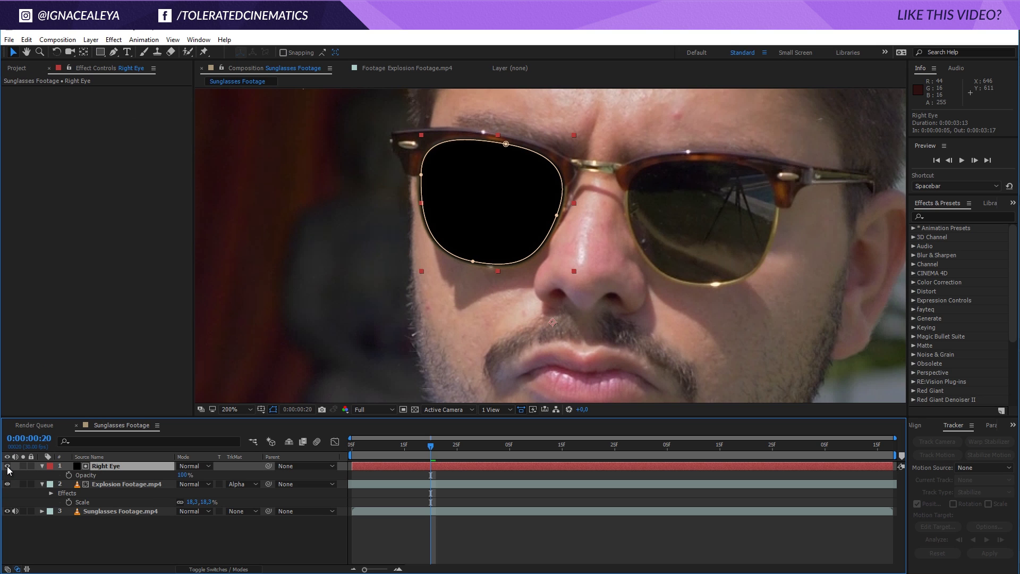
- Duplicate the Right Eye layer, make the top copy visible and set its Opacity to 25%
{"action": "left_click", "coordinate": [7, 466]}
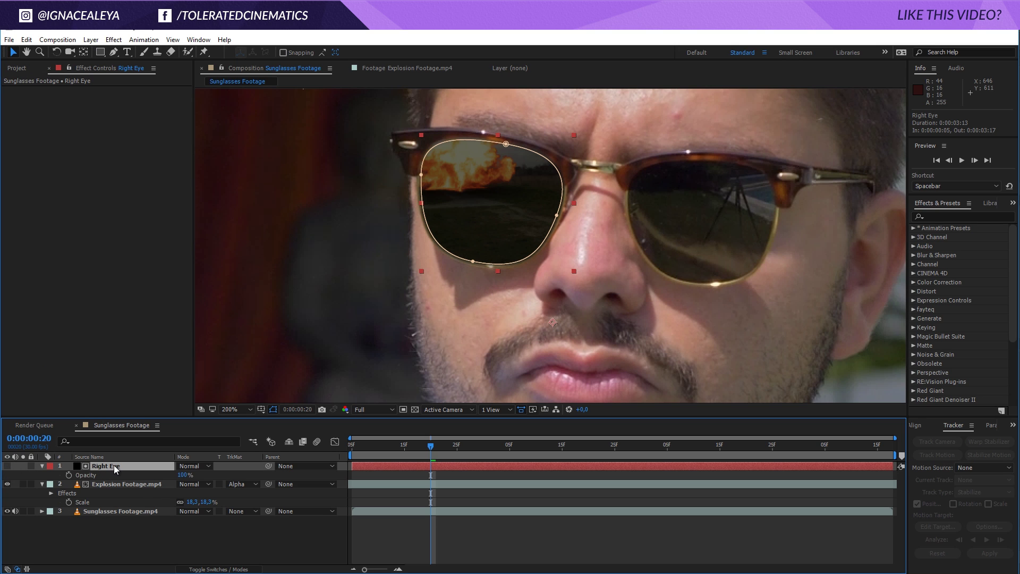
{"action": "key", "text": "ctrl+d"}
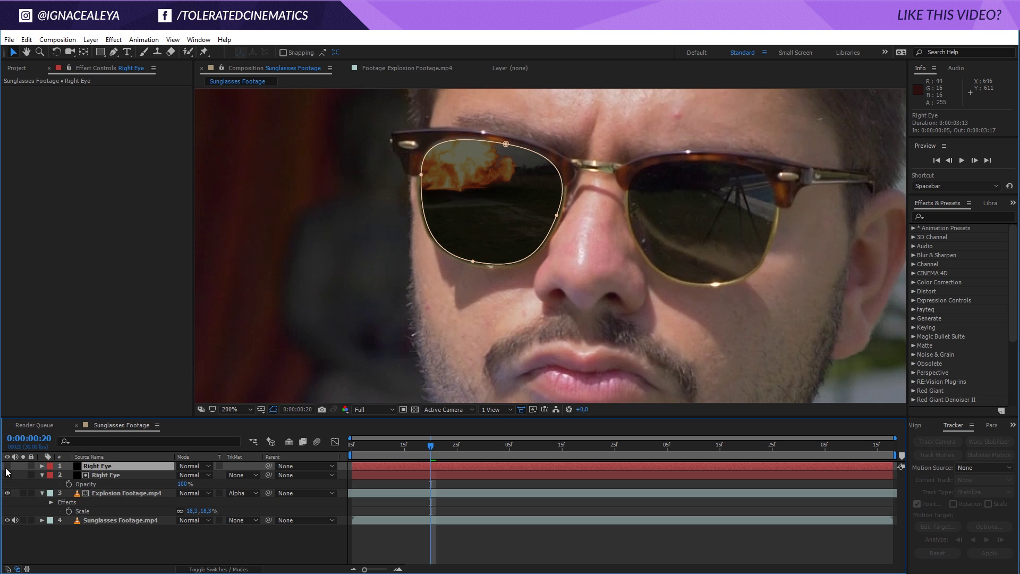
{"action": "left_click", "coordinate": [8, 466]}
{"action": "key", "text": "t"}
{"action": "left_click", "coordinate": [183, 474]}
{"action": "type", "text": "25"}
{"action": "key", "text": "Return"}
- Set the explosion layer's Exposure to -1,78 and preview the reflection over the footage
{"action": "left_click", "coordinate": [118, 502]}
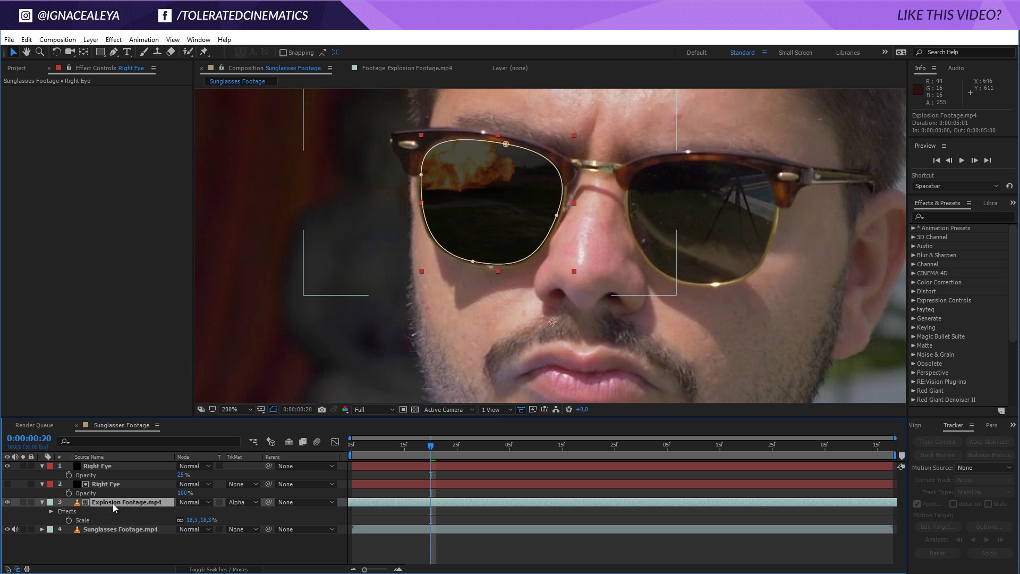
{"action": "left_click_drag", "start_coordinate": [112, 117], "coordinate": [121, 115]}
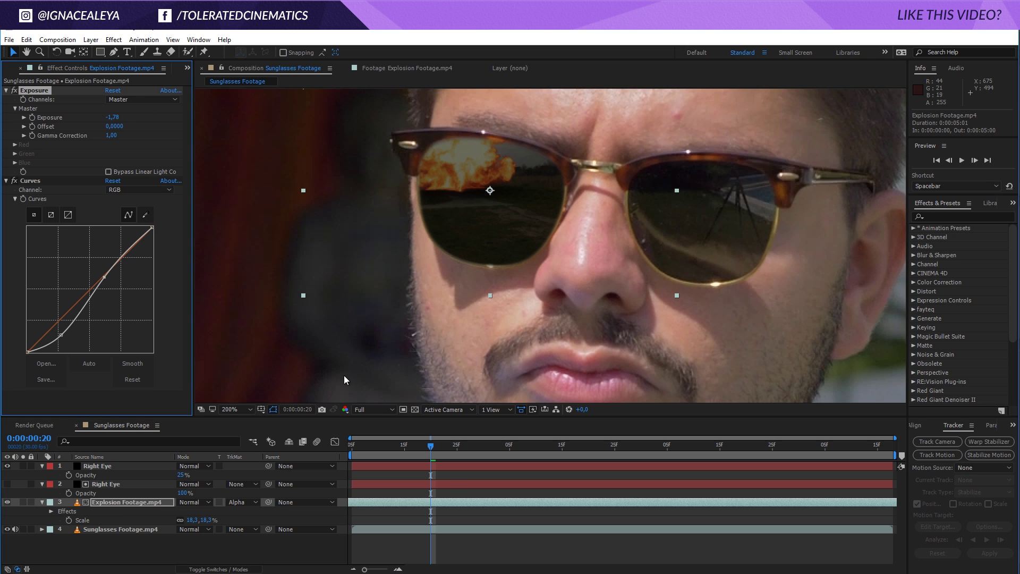
{"action": "left_click", "coordinate": [472, 546]}
{"action": "scroll", "coordinate": [503, 340], "scroll_direction": "down", "scroll_amount": 1}
{"action": "scroll", "coordinate": [503, 350], "scroll_direction": "down", "scroll_amount": 1}
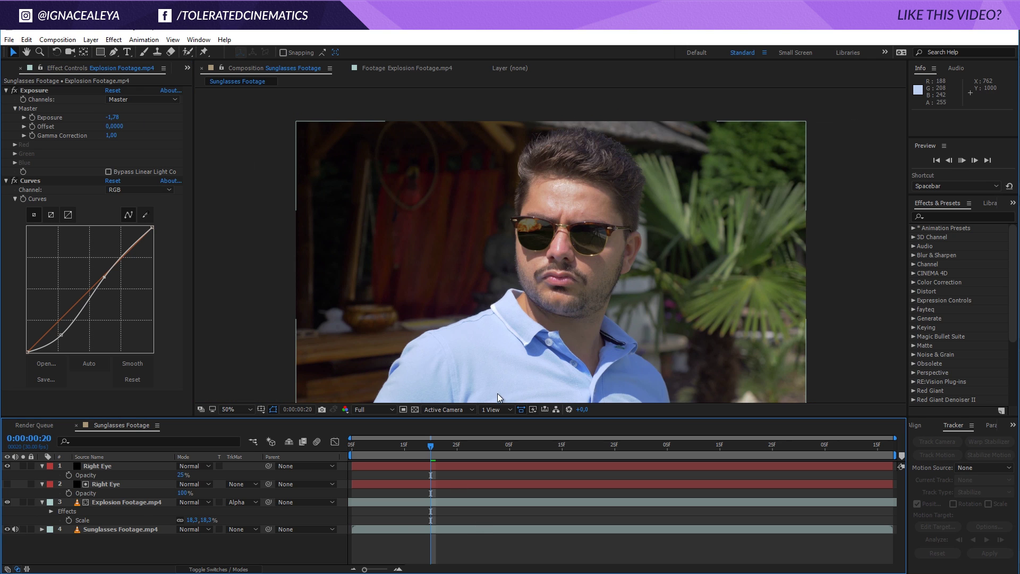
{"action": "key", "text": "space"}
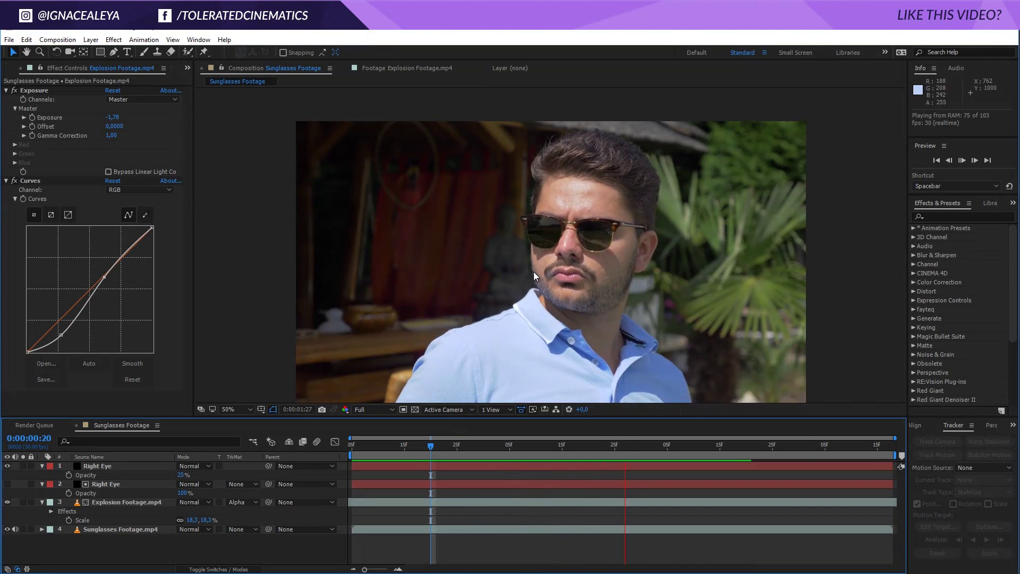
{"action": "scroll", "coordinate": [533, 270], "scroll_direction": "up", "scroll_amount": 1}
{"action": "key", "text": "space"}
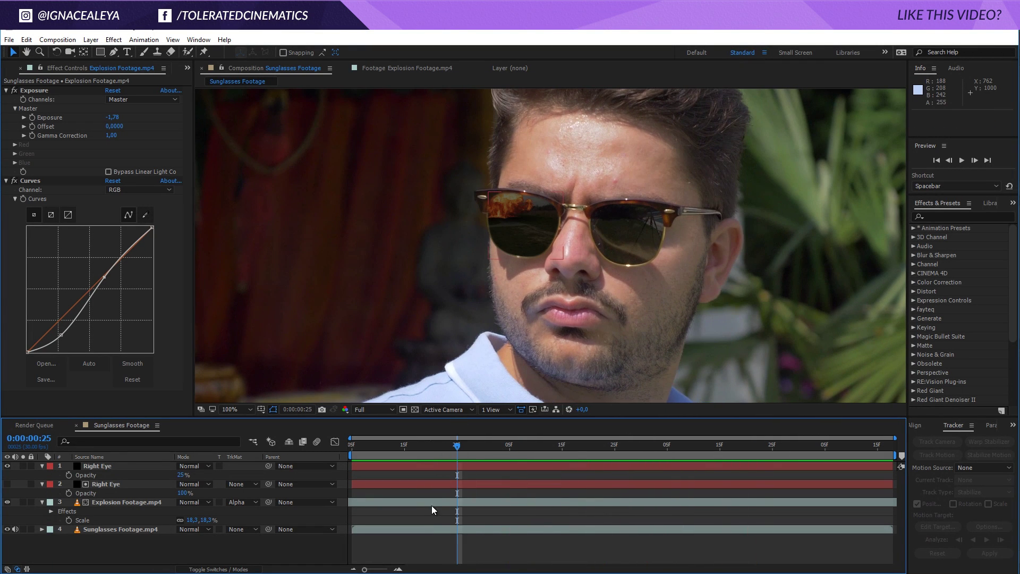
- Move the explosion layer slightly right and down in the lens, then preview the motion and check it at 0:00:00:23
{"action": "left_click", "coordinate": [429, 502]}
{"action": "left_click_drag", "start_coordinate": [490, 248], "coordinate": [521, 259]}
{"action": "key", "text": "space"}
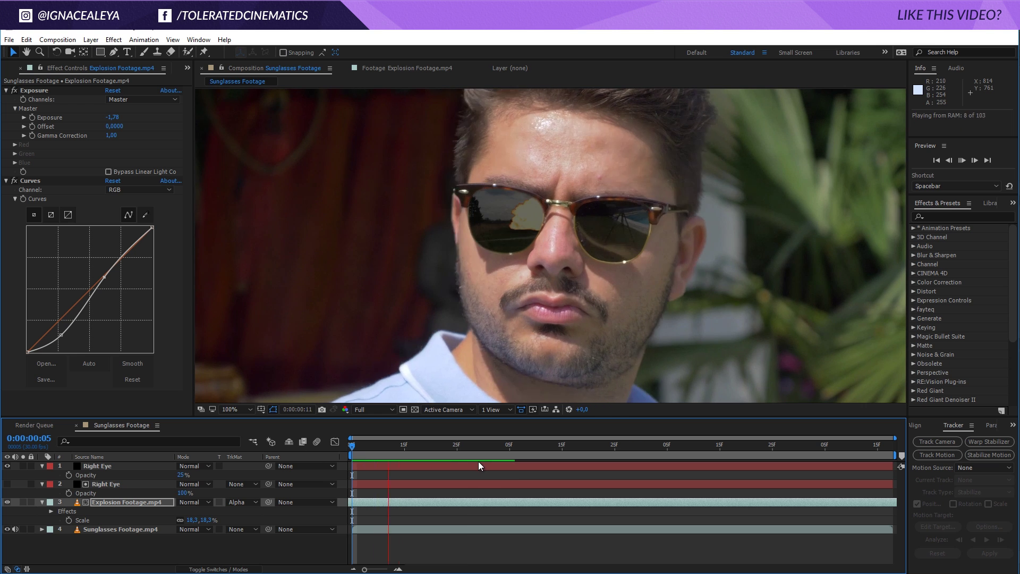
{"action": "left_click", "coordinate": [447, 445]}
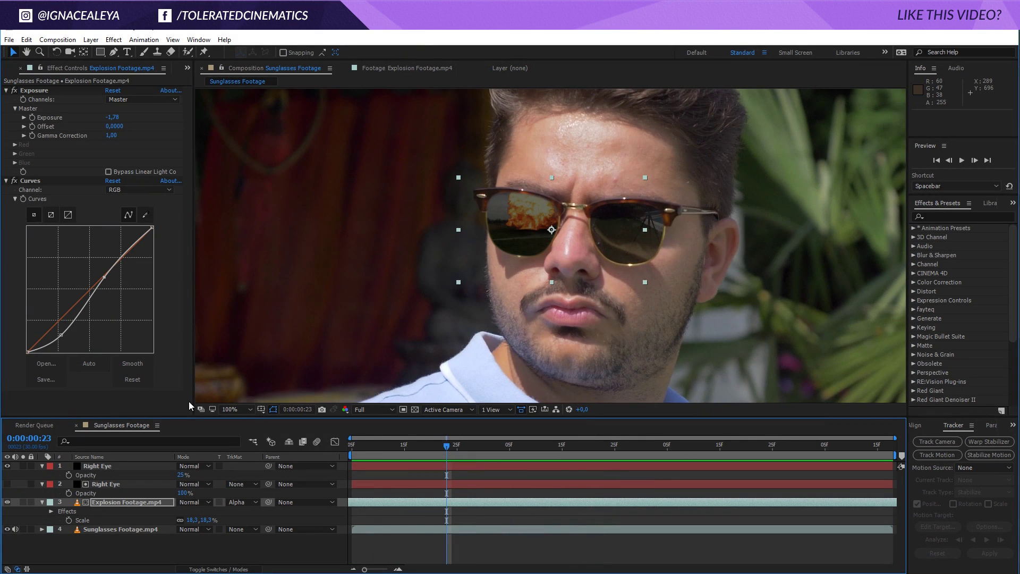
- At 0:00:00:05, create a black solid named Left Eye and place it at the top of the layer stack
{"action": "left_click_drag", "start_coordinate": [427, 446], "coordinate": [300, 445]}
{"action": "right_click", "coordinate": [116, 541]}
{"action": "mouse_move", "coordinate": [154, 427]}
{"action": "left_click", "coordinate": [283, 453]}
{"action": "type", "text": "Left Eye"}
{"action": "key", "text": "Return"}
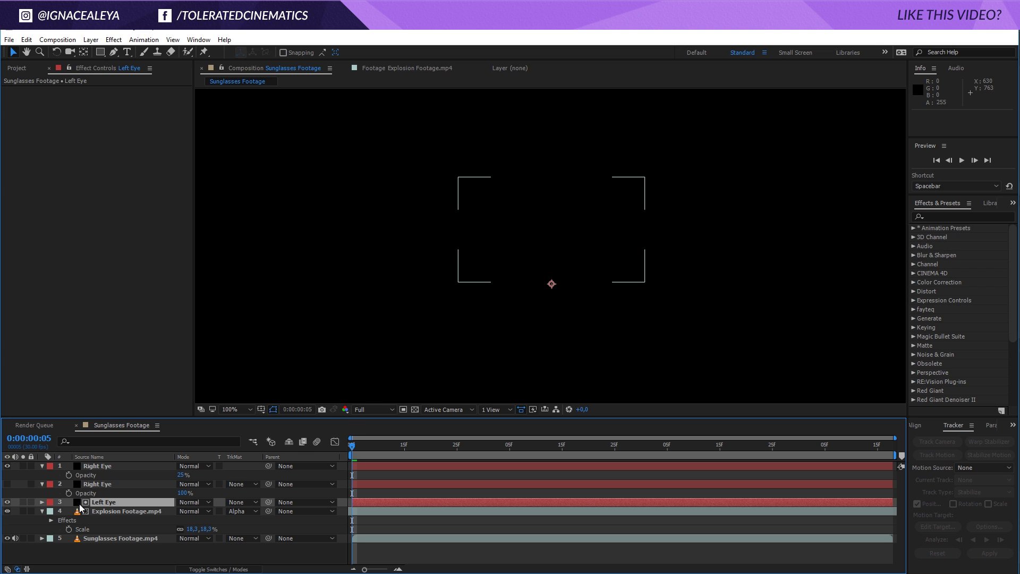
{"action": "left_click_drag", "start_coordinate": [88, 505], "coordinate": [108, 466]}
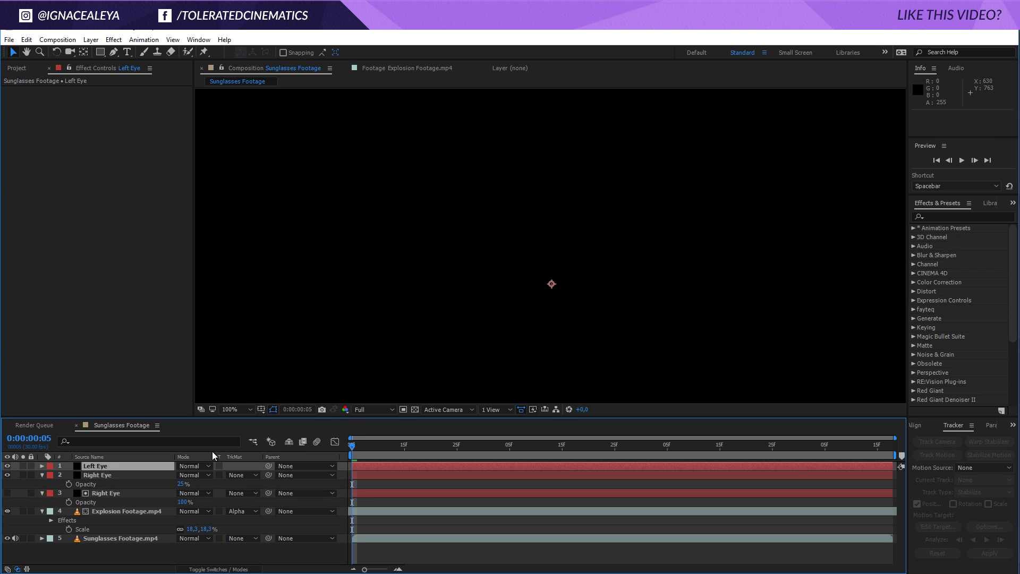
- Hide the Left Eye solid, draw a closed four-point Pen mask around the right-hand lens, and show the solid again
{"action": "key", "text": "g"}
{"action": "left_click", "coordinate": [7, 466]}
{"action": "scroll", "coordinate": [367, 271], "scroll_direction": "up", "scroll_amount": 4}
{"action": "key", "text": "h"}
{"action": "left_click_drag", "start_coordinate": [382, 198], "coordinate": [380, 235]}
{"action": "left_click_drag", "start_coordinate": [520, 384], "coordinate": [537, 386]}
{"action": "left_click_drag", "start_coordinate": [533, 128], "coordinate": [400, 127]}
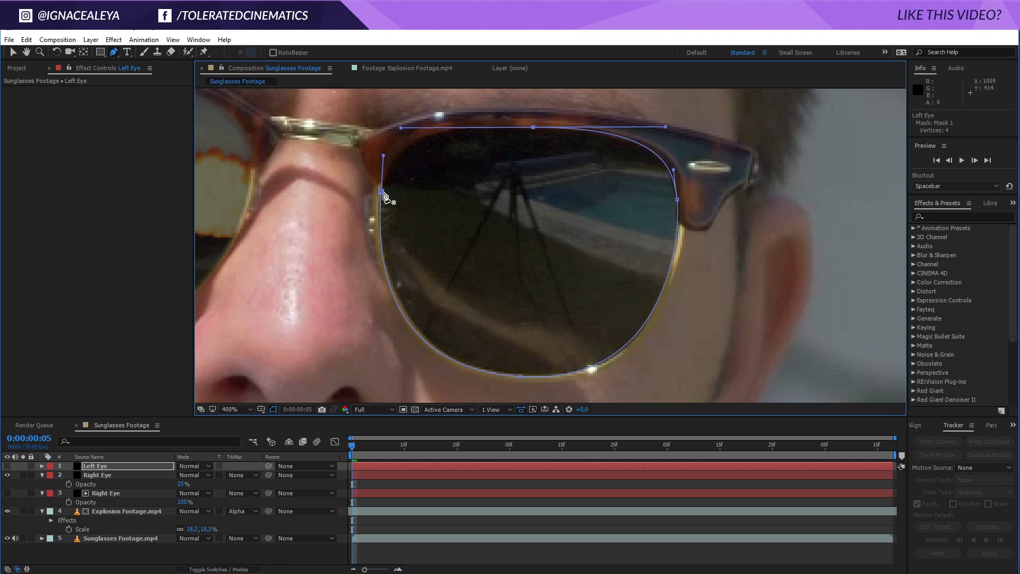
{"action": "left_click", "coordinate": [381, 192]}
{"action": "left_click", "coordinate": [382, 192]}
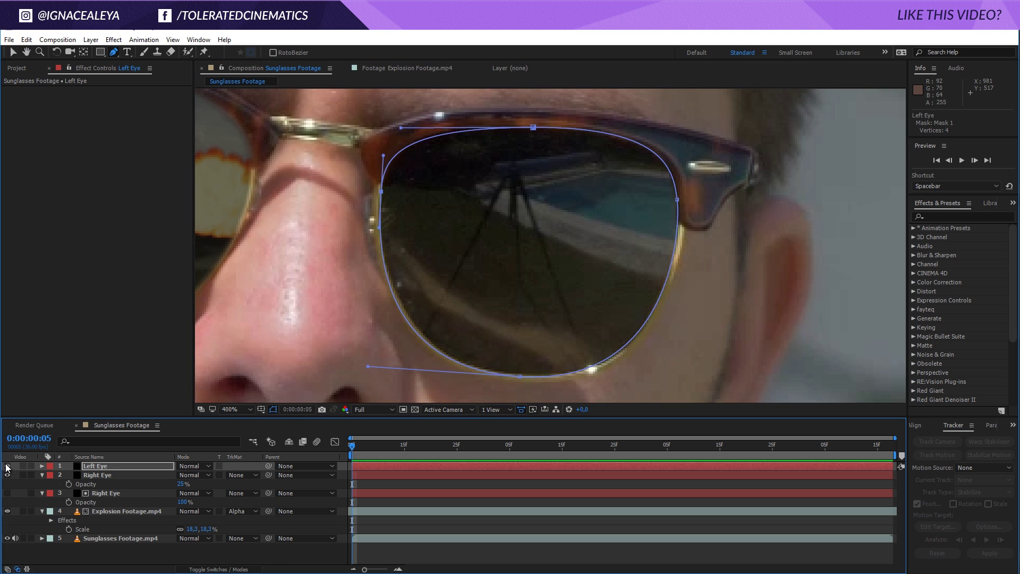
{"action": "left_click", "coordinate": [7, 466]}
- Set the Left Eye mask's Mask Feather to 3 pixels and Mask Expansion to -1,5 pixels, then collapse the layer
{"action": "left_click", "coordinate": [135, 466]}
{"action": "key", "text": "f"}
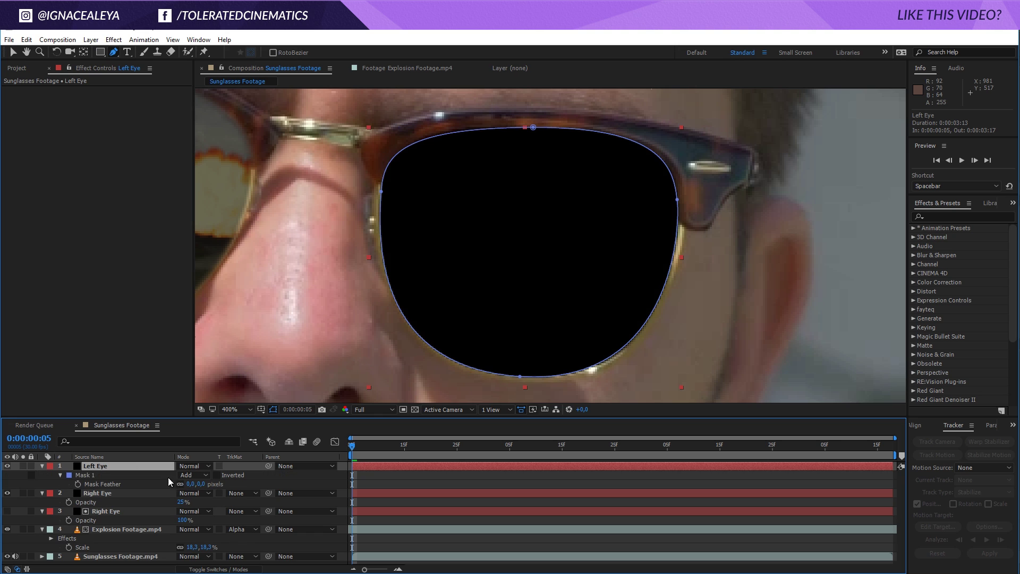
{"action": "left_click", "coordinate": [61, 476]}
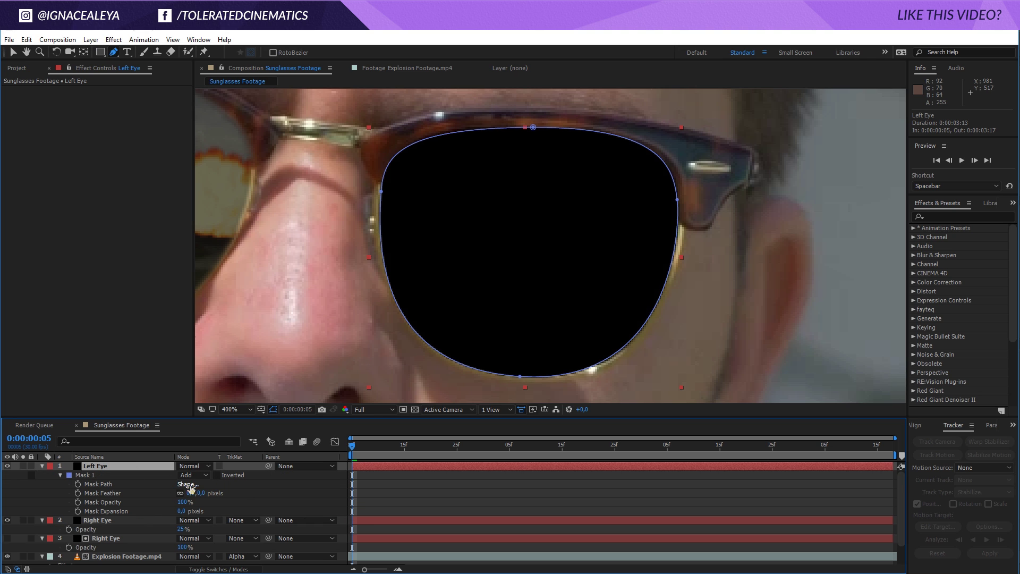
{"action": "left_click_drag", "start_coordinate": [199, 493], "coordinate": [202, 493]}
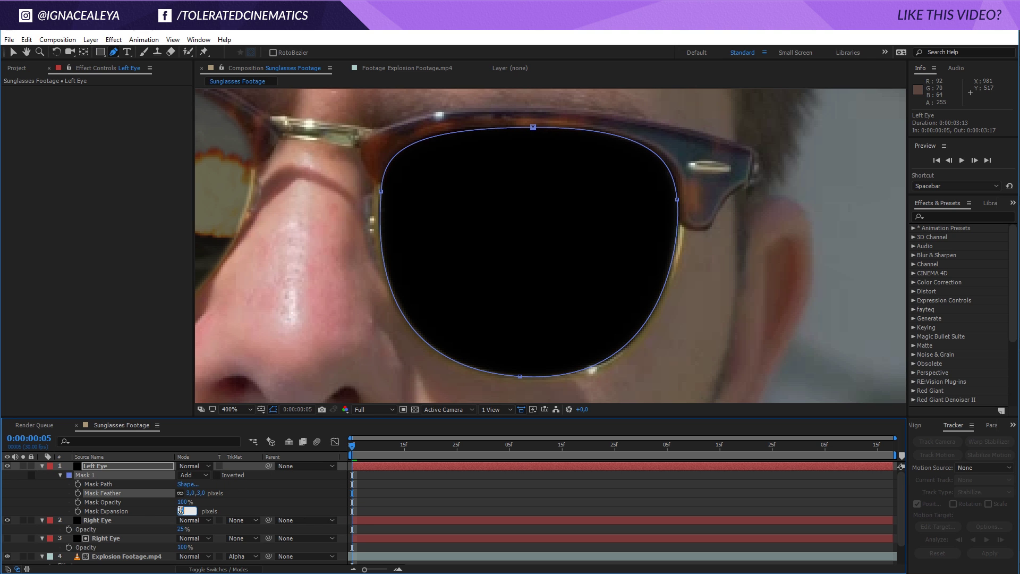
{"action": "type", "text": "-1,5"}
{"action": "key", "text": "Return"}
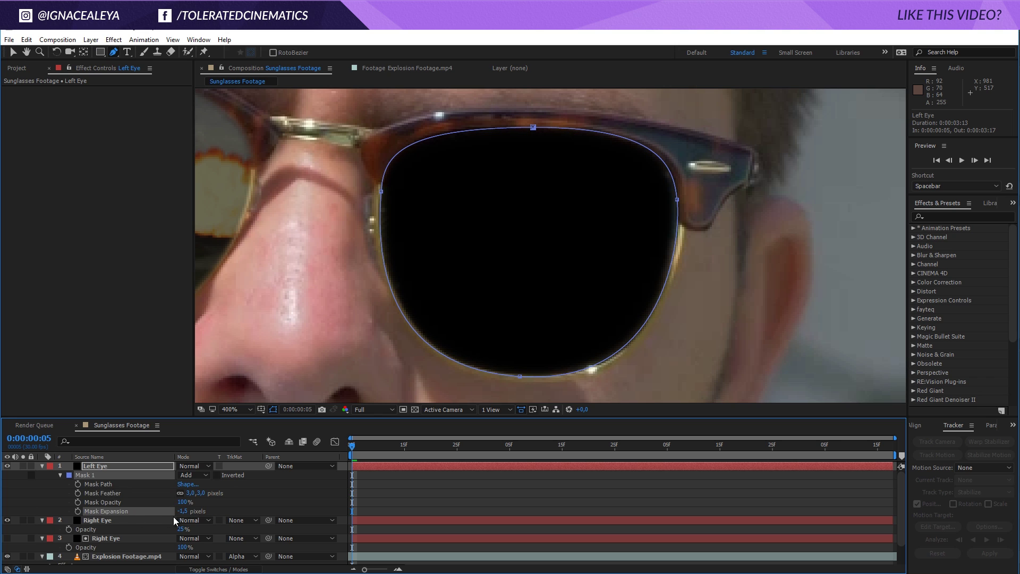
{"action": "left_click", "coordinate": [42, 465]}
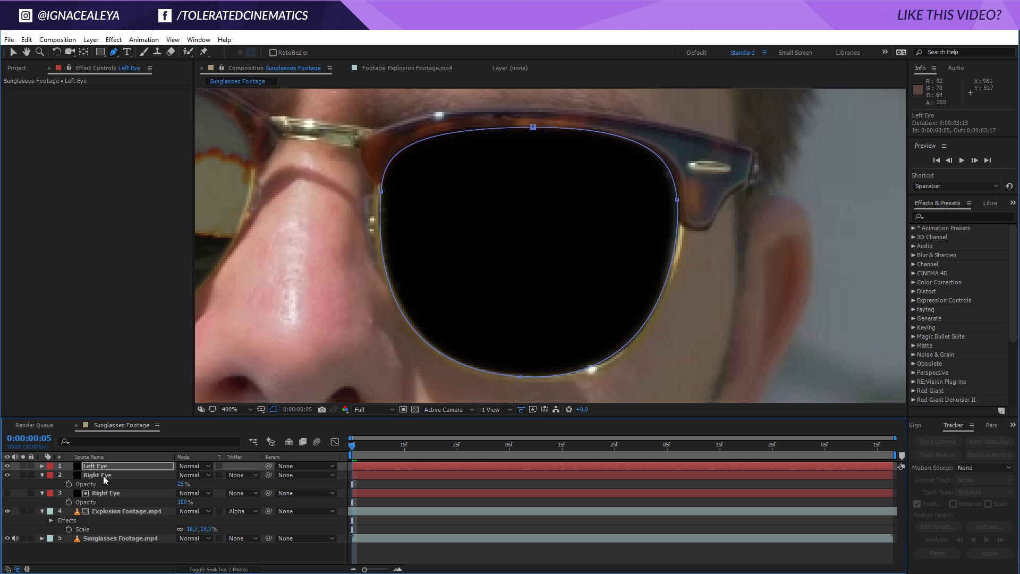
- Duplicate the Explosion Footage.mp4 layer, place the copy directly below Left Eye so it uses that layer as alpha matte, and hide Left Eye
{"action": "left_click", "coordinate": [103, 510]}
{"action": "key", "text": "ctrl+d"}
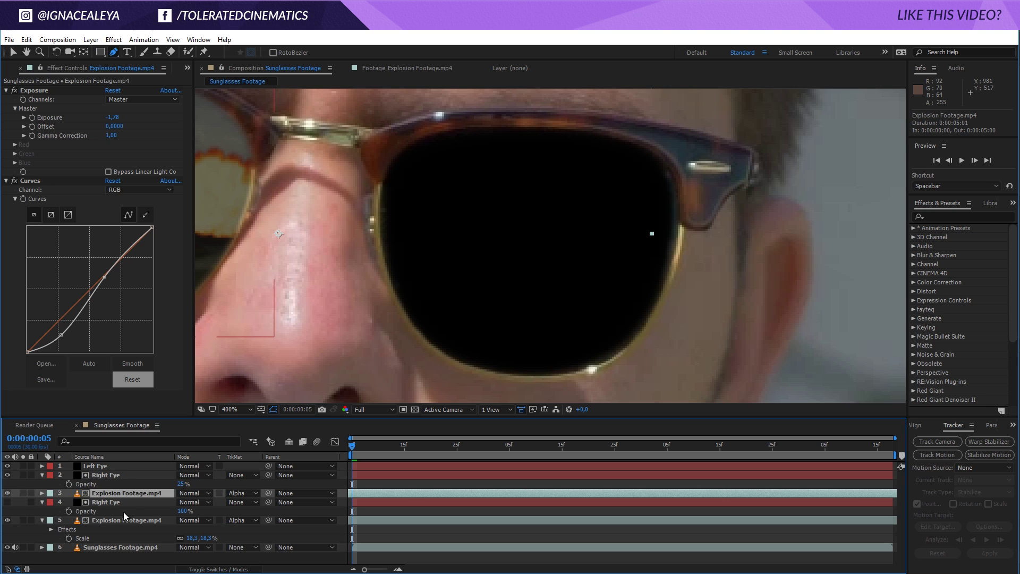
{"action": "left_click_drag", "start_coordinate": [125, 495], "coordinate": [120, 470]}
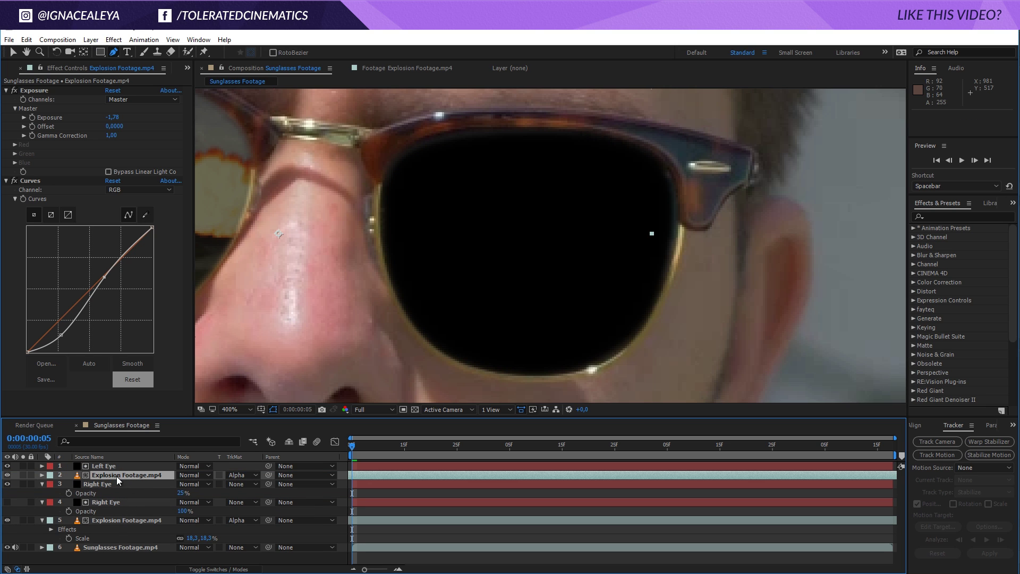
{"action": "left_click", "coordinate": [7, 465]}
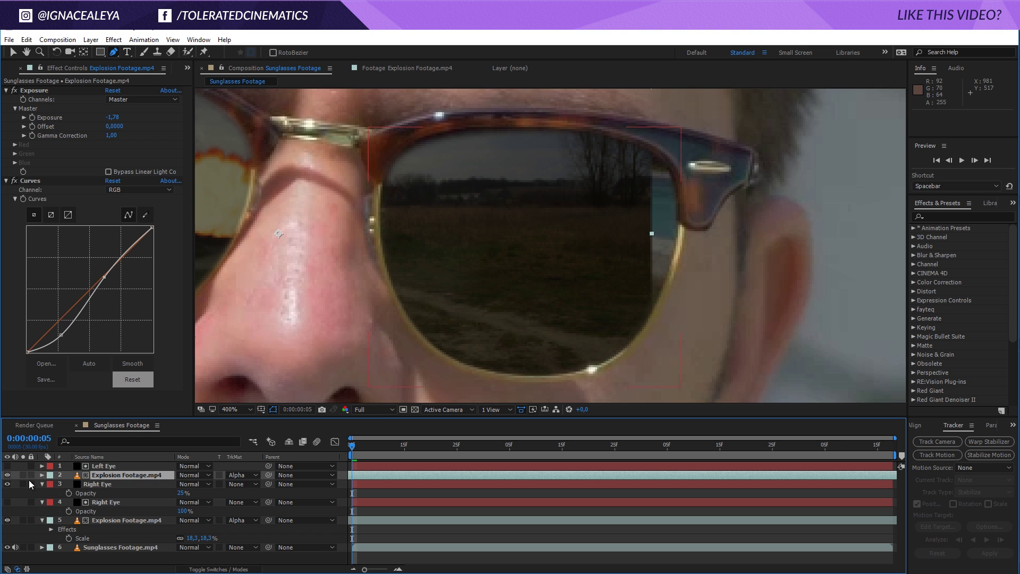
{"action": "scroll", "coordinate": [491, 318], "scroll_direction": "down", "scroll_amount": 2}
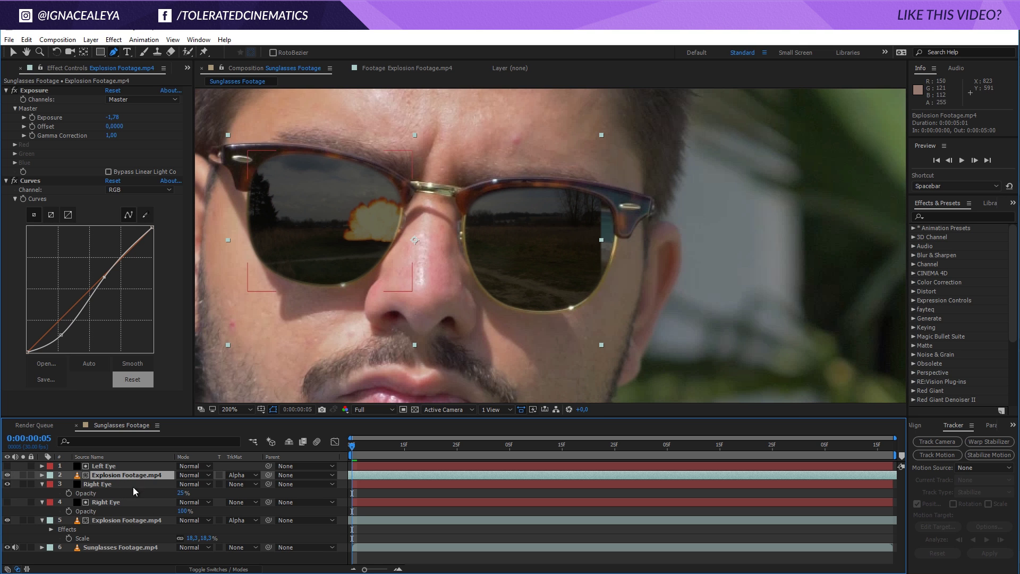
- Reposition the copied explosion layer to 1142,5, 463,5 so the blast sits in the right-hand lens, and preview the result
{"action": "left_click_drag", "start_coordinate": [471, 308], "coordinate": [598, 303]}
{"action": "key", "text": "ctrl+z"}
{"action": "left_click", "coordinate": [12, 52]}
{"action": "key", "text": "comma"}
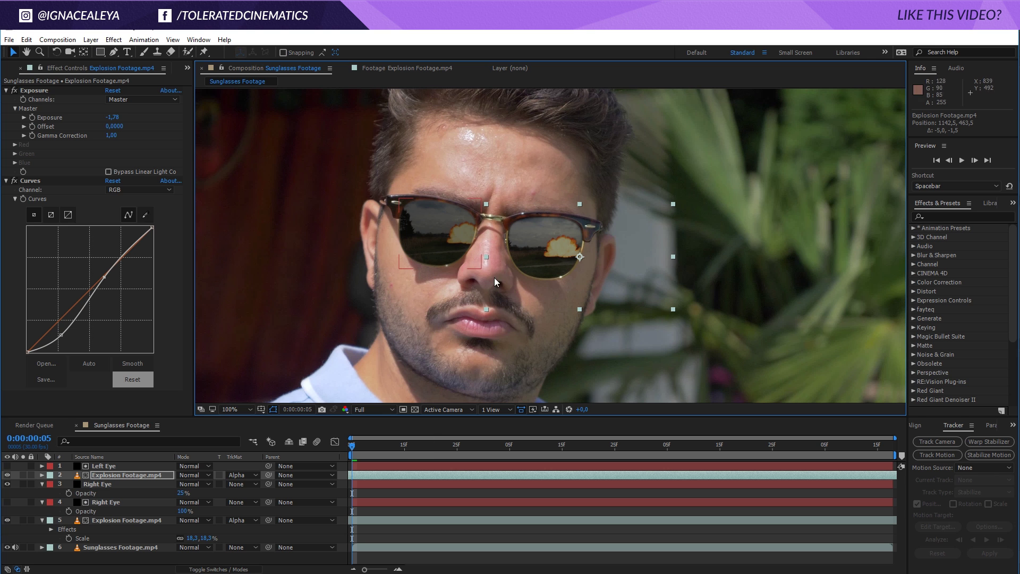
{"action": "left_click_drag", "start_coordinate": [368, 447], "coordinate": [393, 452]}
{"action": "key", "text": "space"}
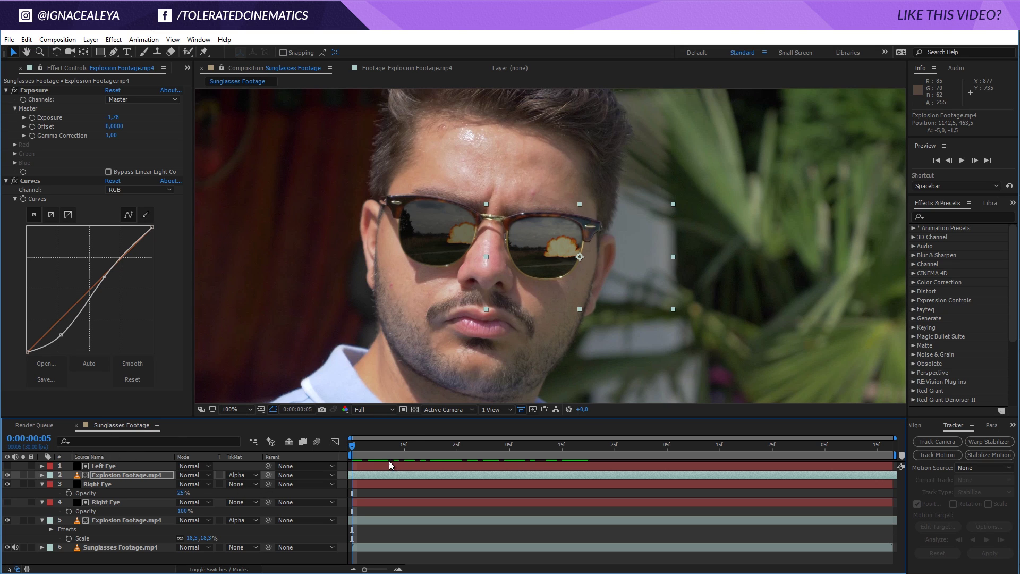
- Compare the shot with both Explosion Footage.mp4 layers hidden and shown again
{"action": "left_click", "coordinate": [7, 474]}
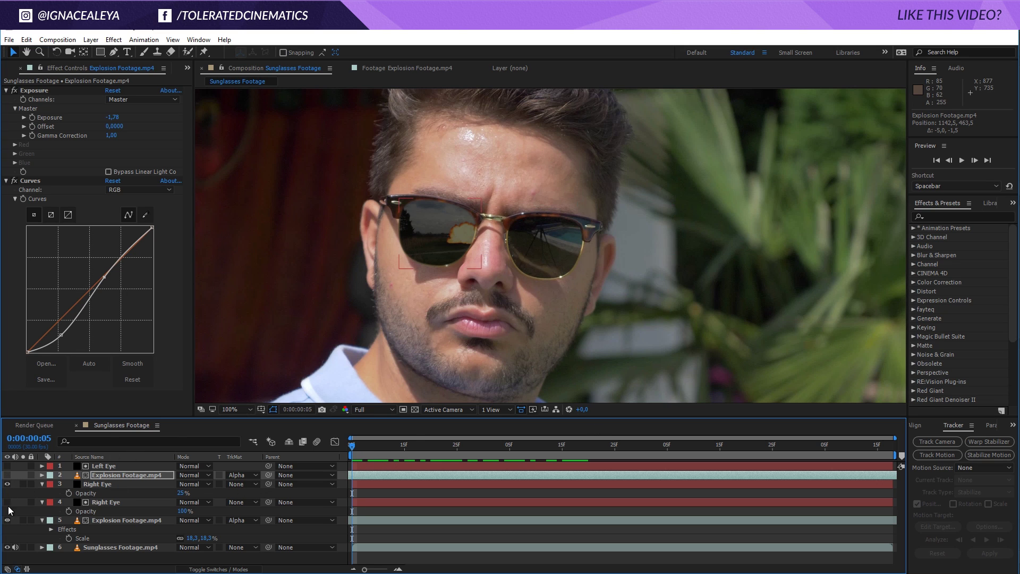
{"action": "left_click", "coordinate": [7, 520]}
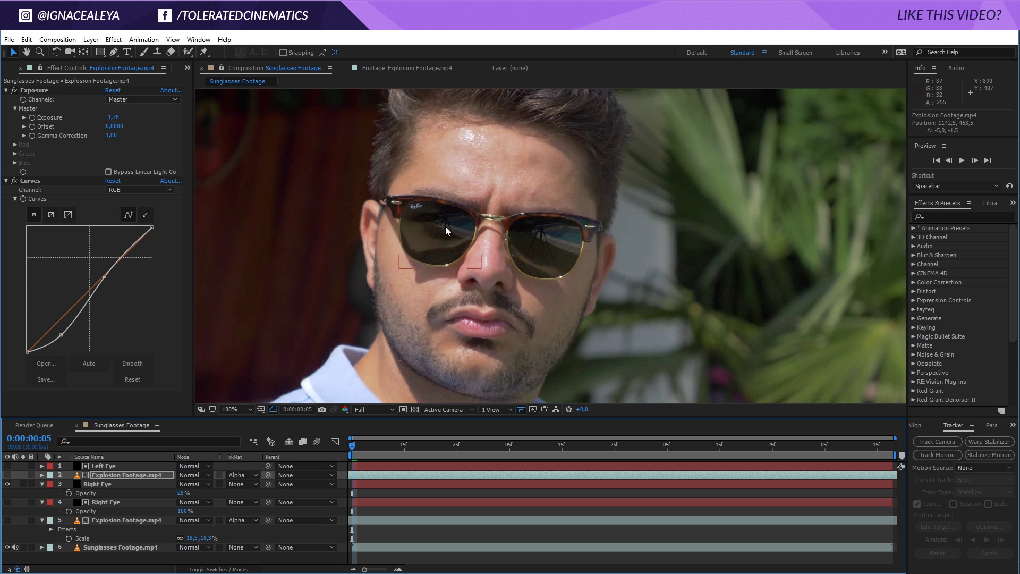
{"action": "left_click", "coordinate": [7, 475]}
{"action": "left_click", "coordinate": [7, 520]}
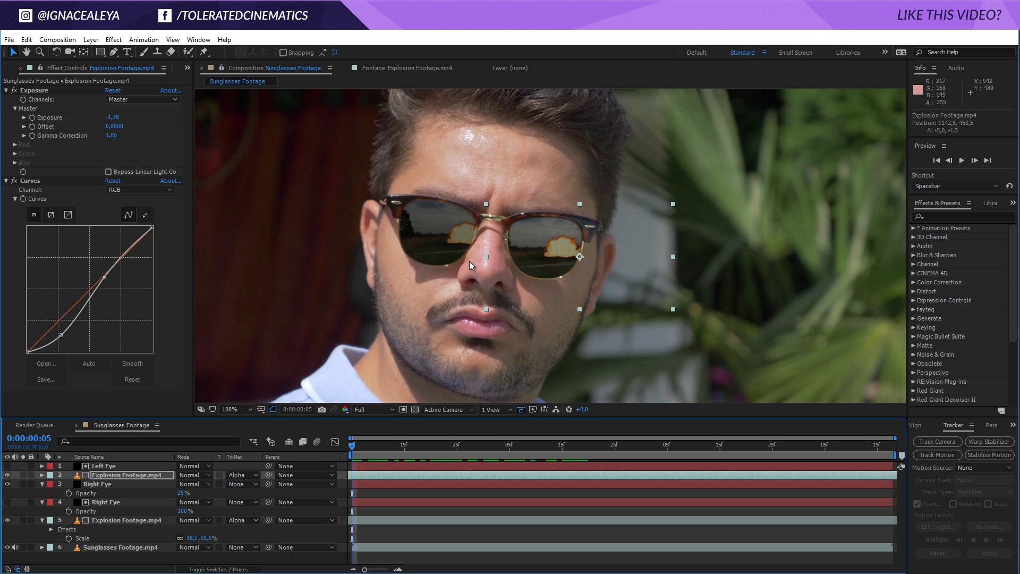
- Reposition the lower Explosion Footage.mp4 layer to 928,0, 445,0 to center its blast in the left-hand lens
{"action": "left_click", "coordinate": [465, 256]}
{"action": "left_click", "coordinate": [148, 521]}
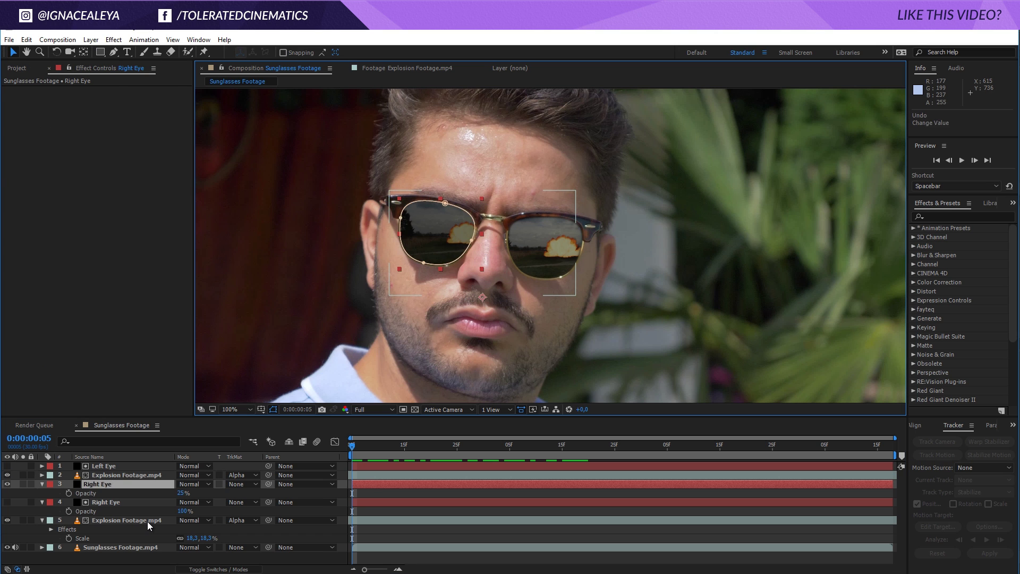
{"action": "left_click_drag", "start_coordinate": [482, 278], "coordinate": [478, 281]}
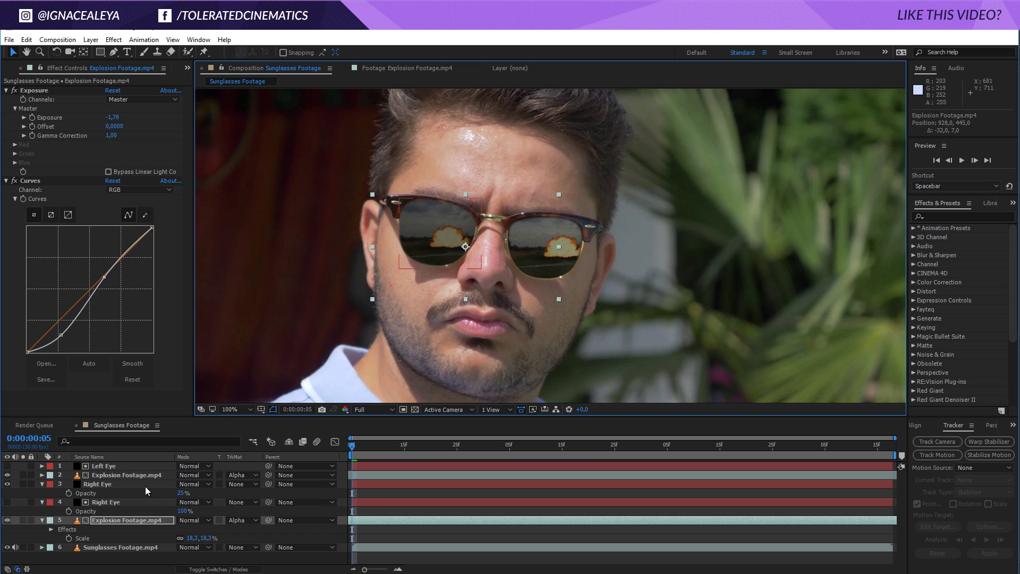
- Reposition the upper Explosion Footage.mp4 layer to 1107,5, 463,5 to center its blast in the right-hand lens
{"action": "left_click", "coordinate": [122, 483]}
{"action": "left_click", "coordinate": [154, 472]}
{"action": "left_click_drag", "start_coordinate": [614, 285], "coordinate": [595, 285]}
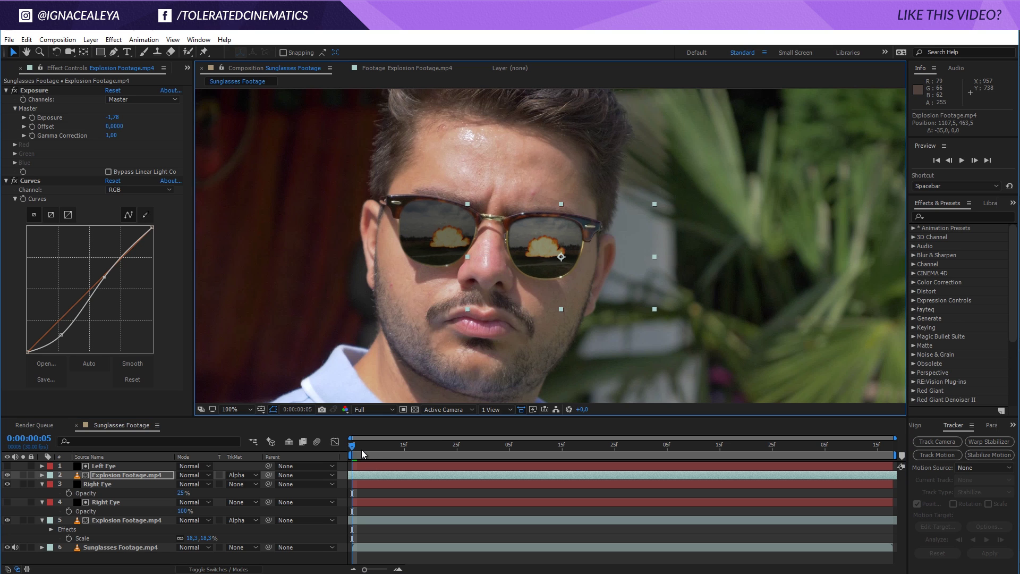
{"action": "left_click", "coordinate": [463, 489]}
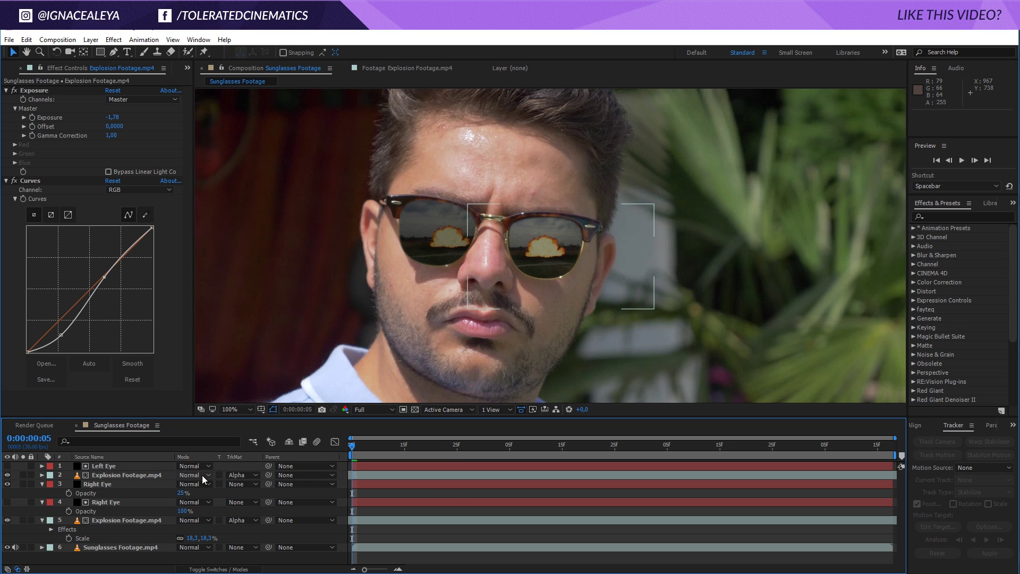
- Duplicate the Left Eye solid, show the top copy, and set its opacity to 25%
{"action": "left_click", "coordinate": [105, 465]}
{"action": "key", "text": "ctrl+d"}
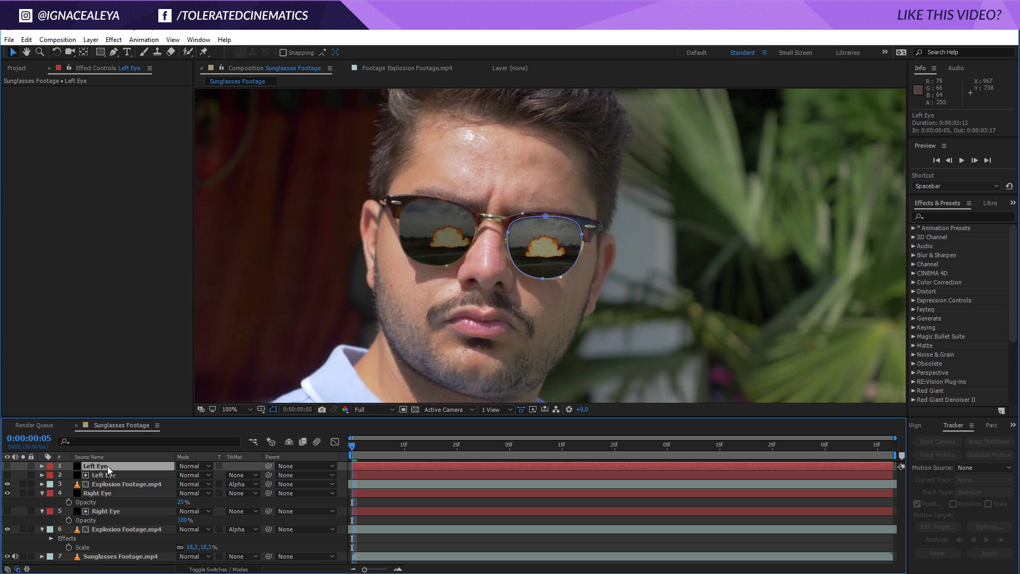
{"action": "left_click", "coordinate": [7, 466]}
{"action": "key", "text": "t"}
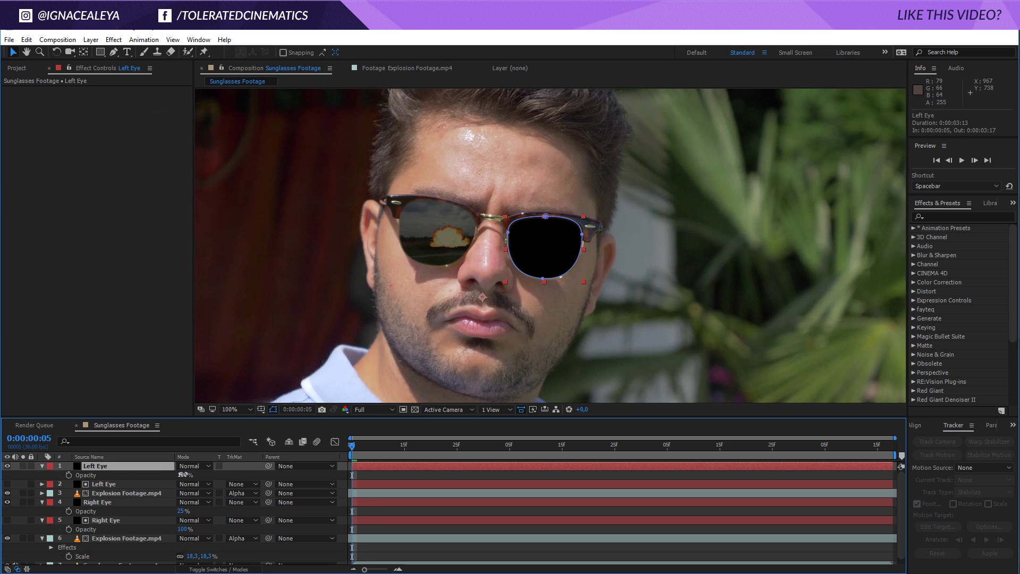
{"action": "left_click", "coordinate": [182, 474]}
{"action": "type", "text": "25"}
{"action": "key", "text": "Return"}
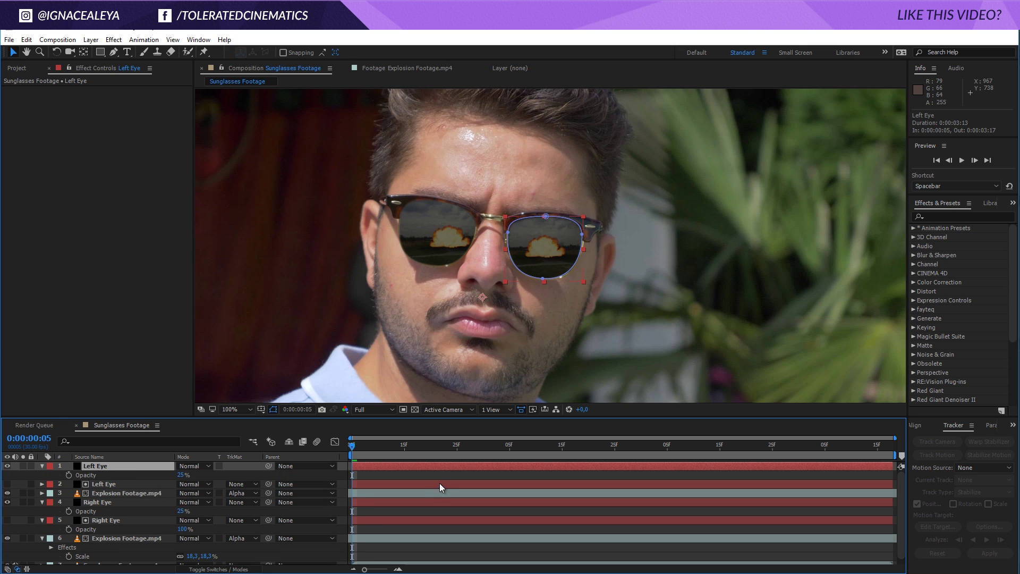
- Examine the explosion reflections in both lenses up close and in the full frame
{"action": "left_click", "coordinate": [435, 475]}
{"action": "scroll", "coordinate": [566, 289], "scroll_direction": "up", "scroll_amount": 1}
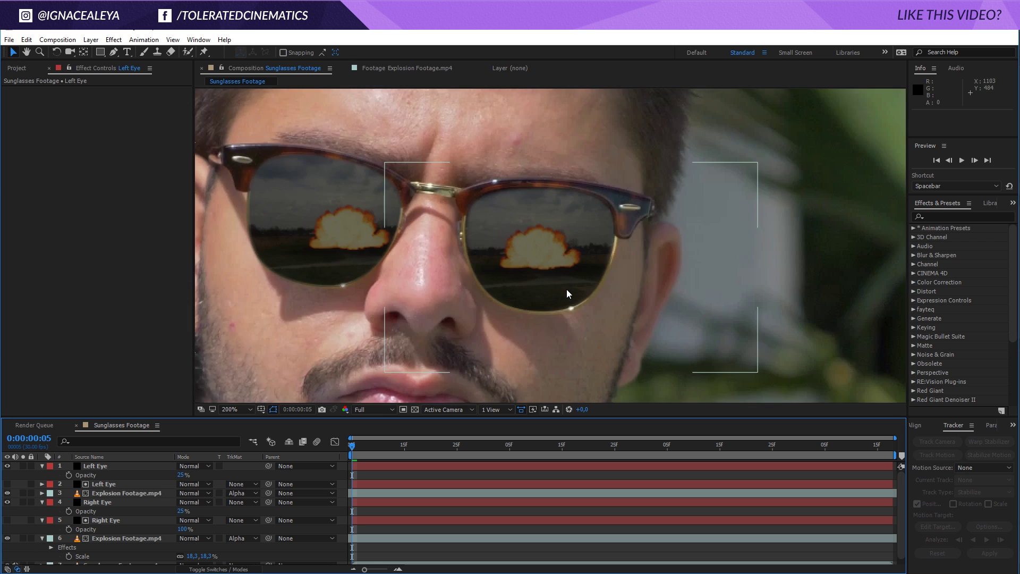
{"action": "scroll", "coordinate": [566, 288], "scroll_direction": "down", "scroll_amount": 2}
{"action": "left_click", "coordinate": [237, 409]}
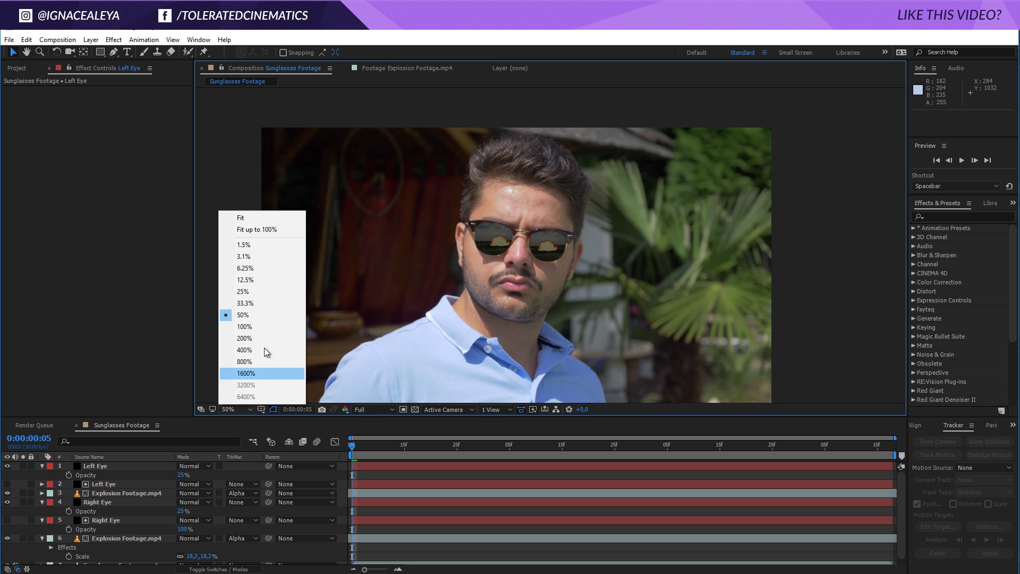
{"action": "left_click", "coordinate": [271, 231]}
{"action": "left_click", "coordinate": [119, 492]}
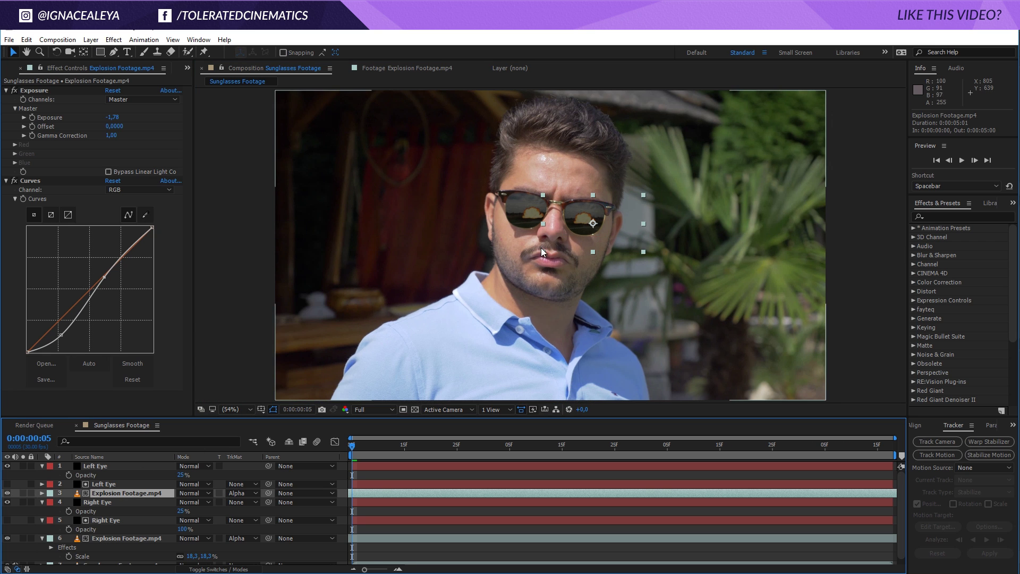
{"action": "scroll", "coordinate": [541, 248], "scroll_direction": "up", "scroll_amount": 2}
{"action": "left_click", "coordinate": [467, 481]}
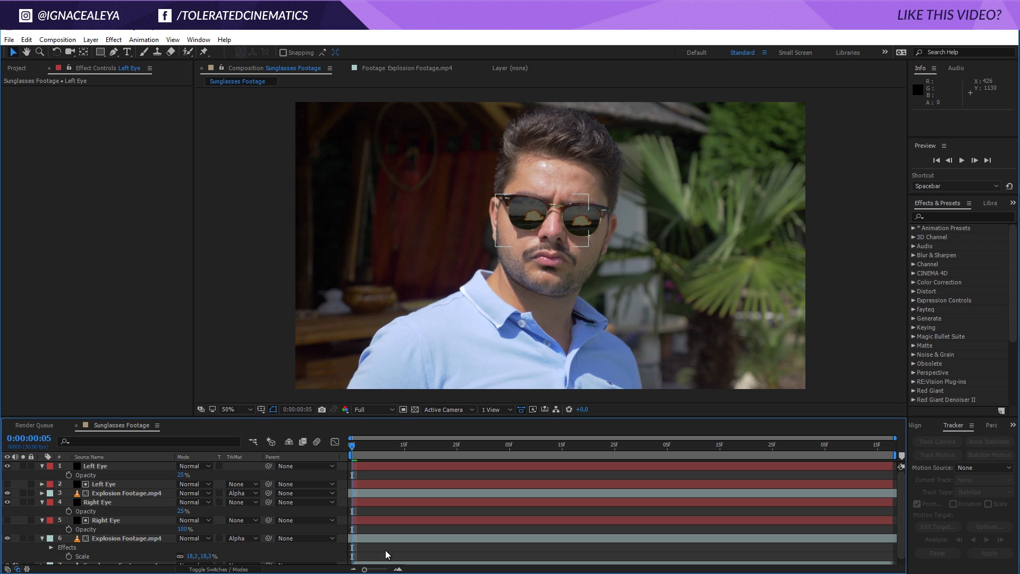
- Add an adjustment layer on top of the composition and apply the Wiggle Preset V2 user preset to it
{"action": "left_click", "coordinate": [92, 39]}
{"action": "mouse_move", "coordinate": [83, 52]}
{"action": "left_click", "coordinate": [266, 121]}
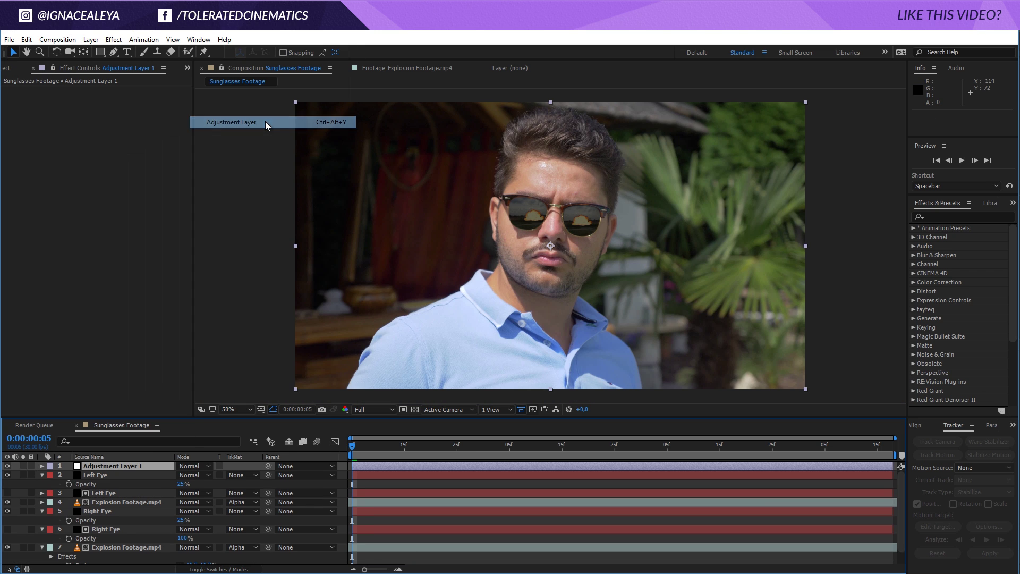
{"action": "left_click", "coordinate": [965, 215]}
{"action": "type", "text": "wiggle"}
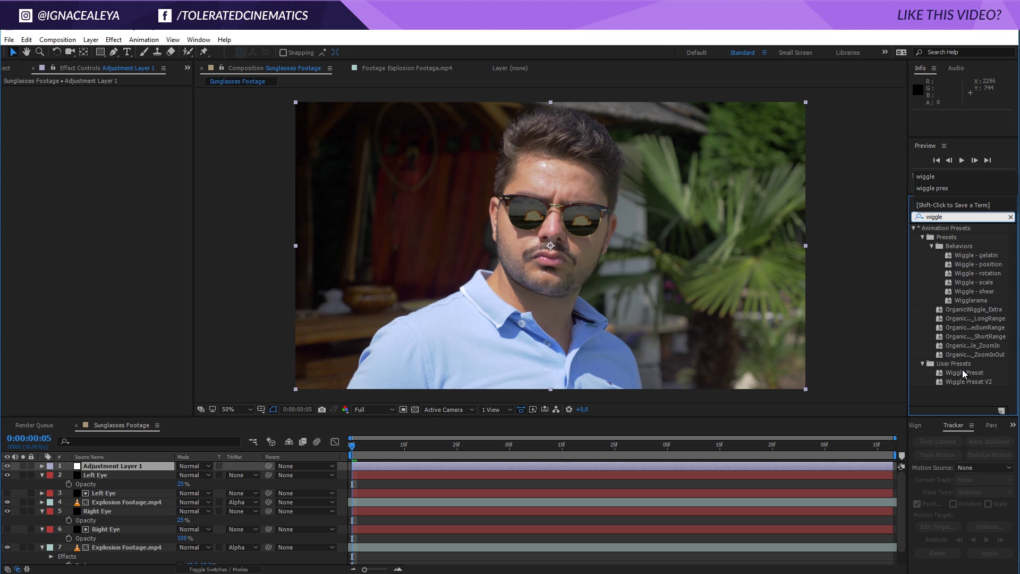
{"action": "left_click", "coordinate": [951, 381]}
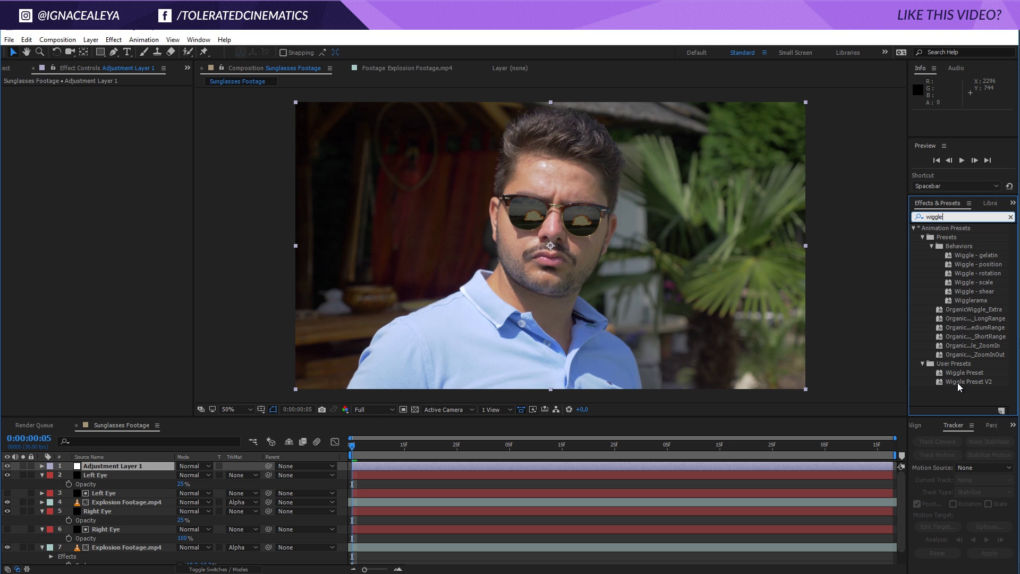
{"action": "left_click_drag", "start_coordinate": [957, 382], "coordinate": [384, 464]}
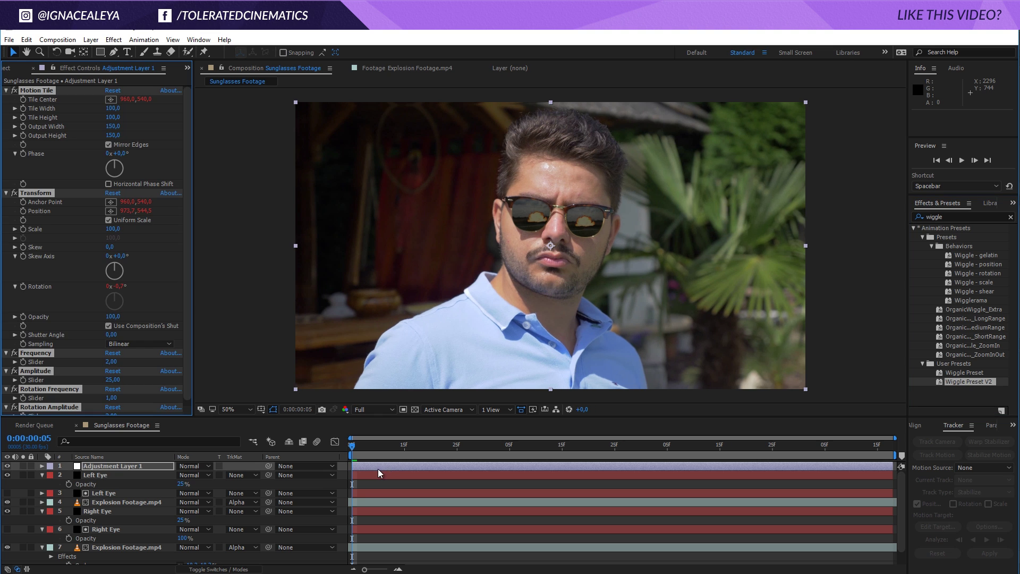
- Set the wiggle preset's Frequency to 7, Amplitude to 100, Rotation Frequency to 7 and Rotation Amplitude to 4
{"action": "left_click", "coordinate": [111, 361]}
{"action": "type", "text": "7"}
{"action": "left_click", "coordinate": [112, 380]}
{"action": "left_click", "coordinate": [112, 397]}
{"action": "type", "text": "7"}
{"action": "key", "text": "Return"}
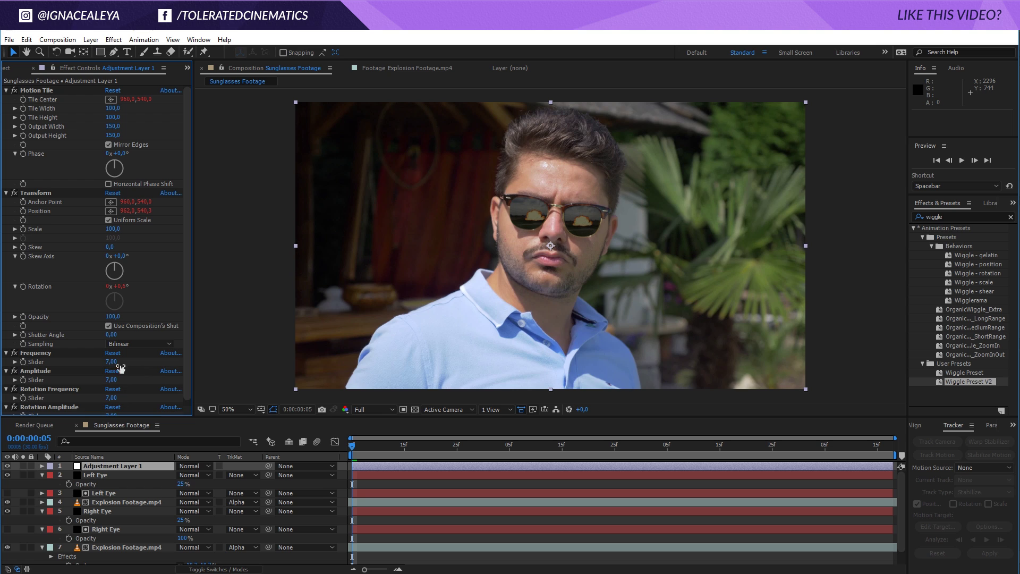
{"action": "left_click", "coordinate": [117, 380]}
{"action": "type", "text": "100"}
{"action": "key", "text": "Return"}
{"action": "scroll", "coordinate": [116, 406], "scroll_direction": "down", "scroll_amount": 1}
{"action": "left_click", "coordinate": [112, 409]}
{"action": "type", "text": "4"}
{"action": "key", "text": "Return"}
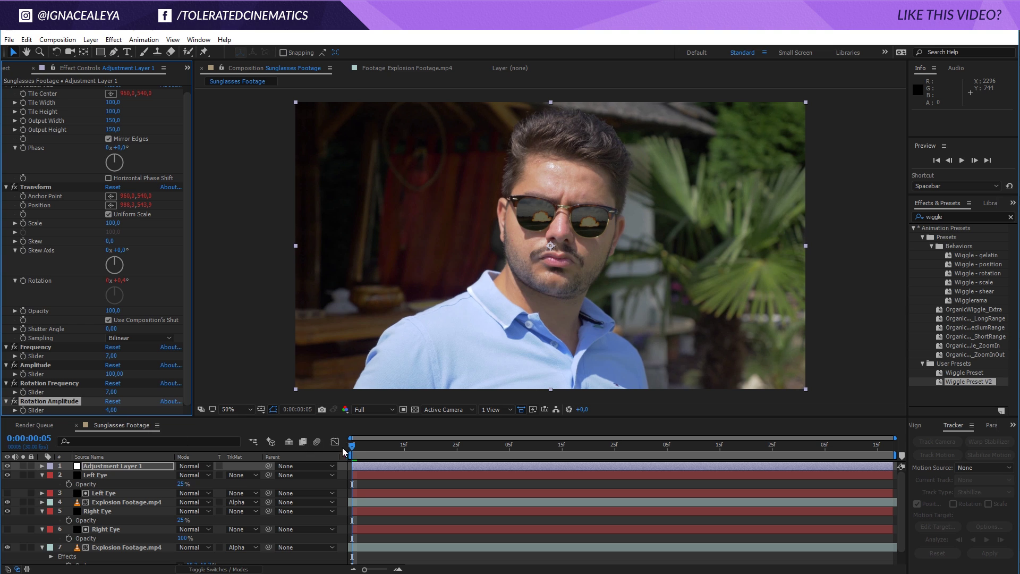
- Enable keyframing on all four wiggle sliders at 0:00:00:05, and set Frequency, Amplitude and Rotation Frequency to 0 at 0:00:03:17
{"action": "left_click_drag", "start_coordinate": [23, 356], "coordinate": [24, 409]}
{"action": "left_click_drag", "start_coordinate": [843, 445], "coordinate": [887, 446]}
{"action": "left_click", "coordinate": [112, 355]}
{"action": "type", "text": "0"}
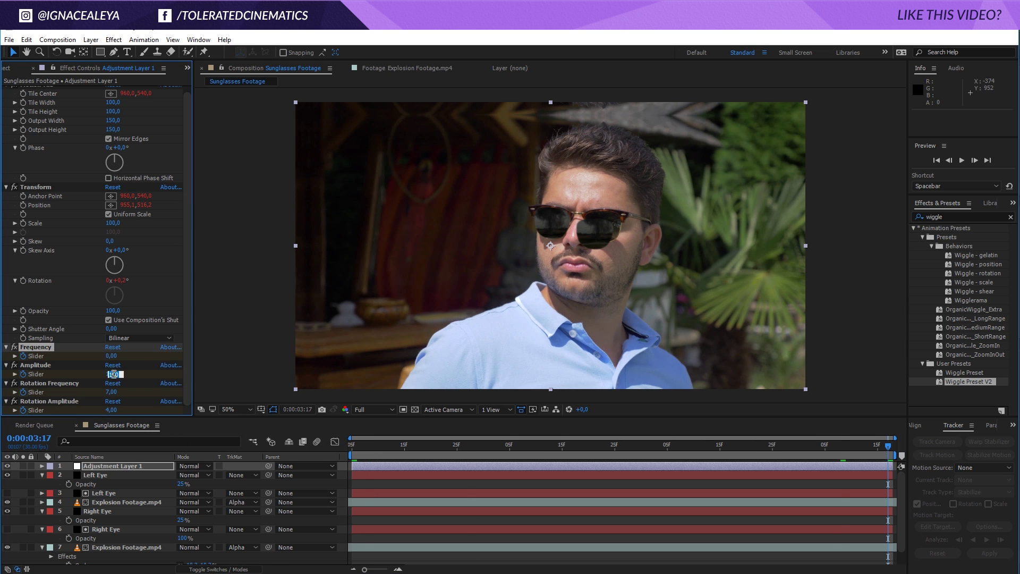
{"action": "left_click", "coordinate": [114, 374]}
{"action": "type", "text": "0"}
{"action": "key", "text": "Tab"}
{"action": "type", "text": "0"}
{"action": "key", "text": "Tab"}
- Set the 0:00:03:17 values to Frequency 1, Amplitude 10, Rotation Frequency 1 and Rotation Amplitude 1, and preview the shake
{"action": "left_click", "coordinate": [111, 392]}
{"action": "type", "text": "1"}
{"action": "key", "text": "Return"}
{"action": "left_click", "coordinate": [111, 374]}
{"action": "type", "text": "10"}
{"action": "left_click", "coordinate": [111, 355]}
{"action": "type", "text": "1"}
{"action": "key", "text": "Return"}
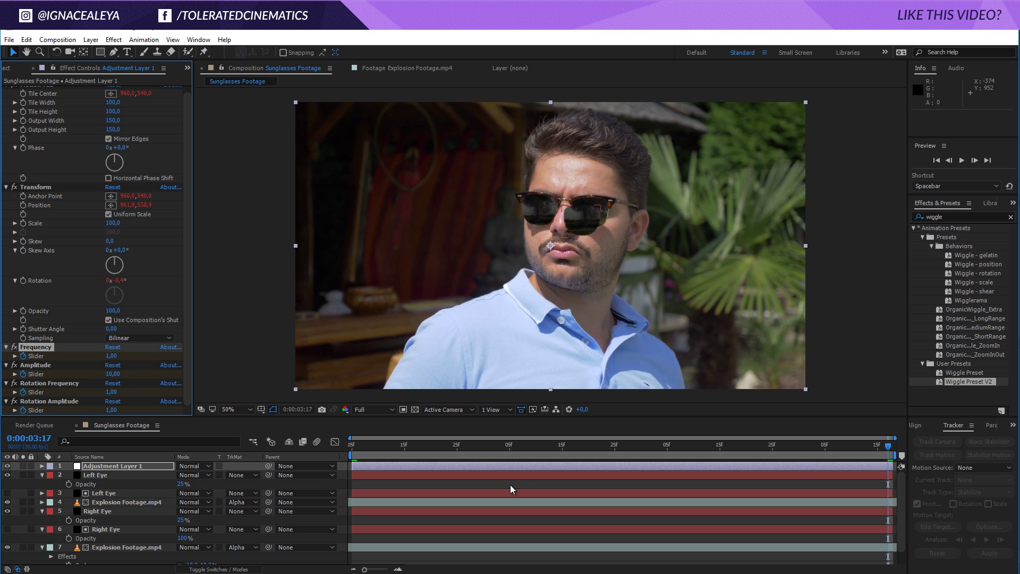
{"action": "left_click", "coordinate": [511, 485]}
{"action": "key", "text": "space"}
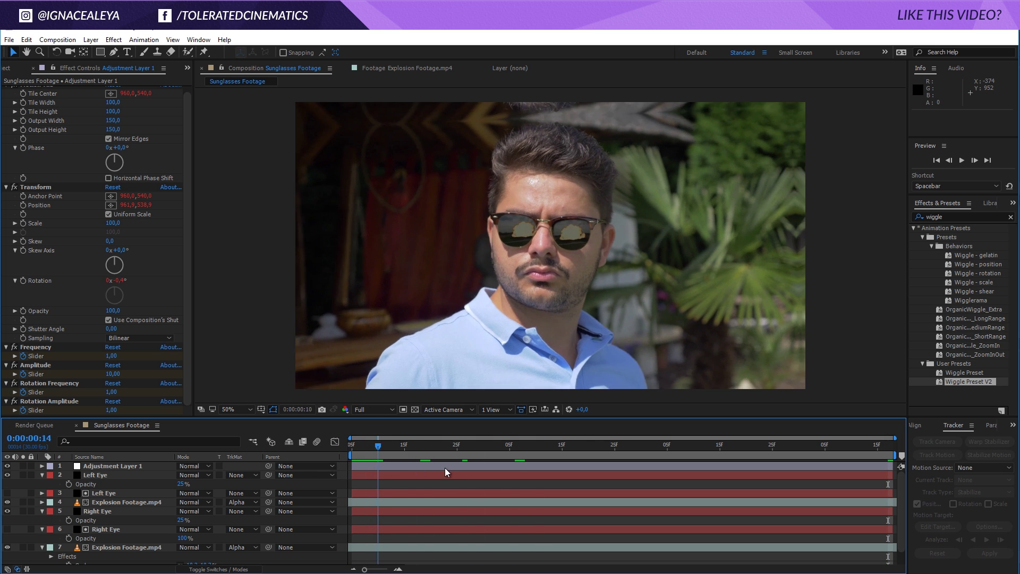
{"action": "key", "text": "space"}
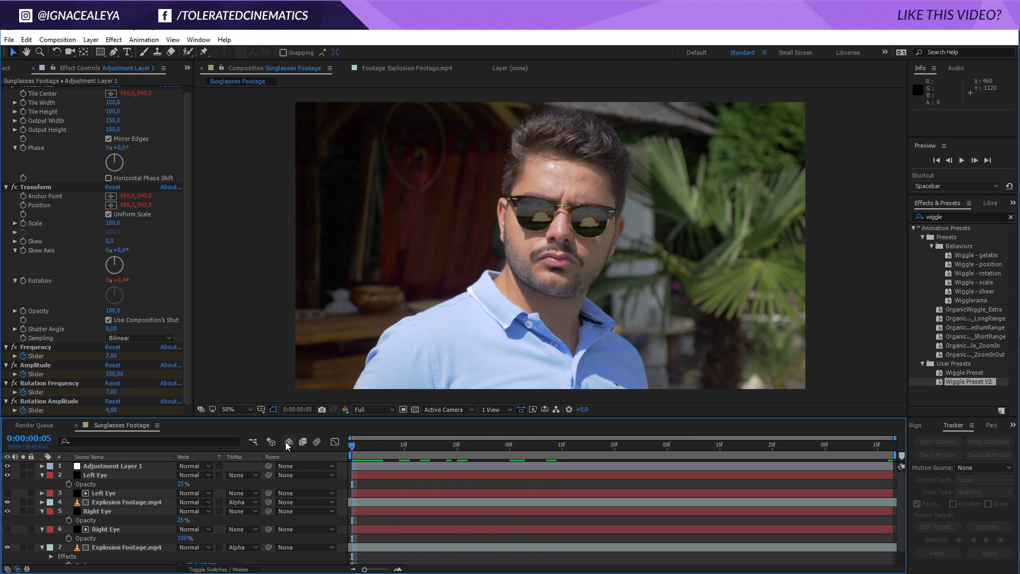
- Add a second adjustment layer on top and apply the Apply Color LUT effect to it with the 300.3dl file
{"action": "left_click", "coordinate": [91, 39]}
{"action": "mouse_move", "coordinate": [88, 53]}
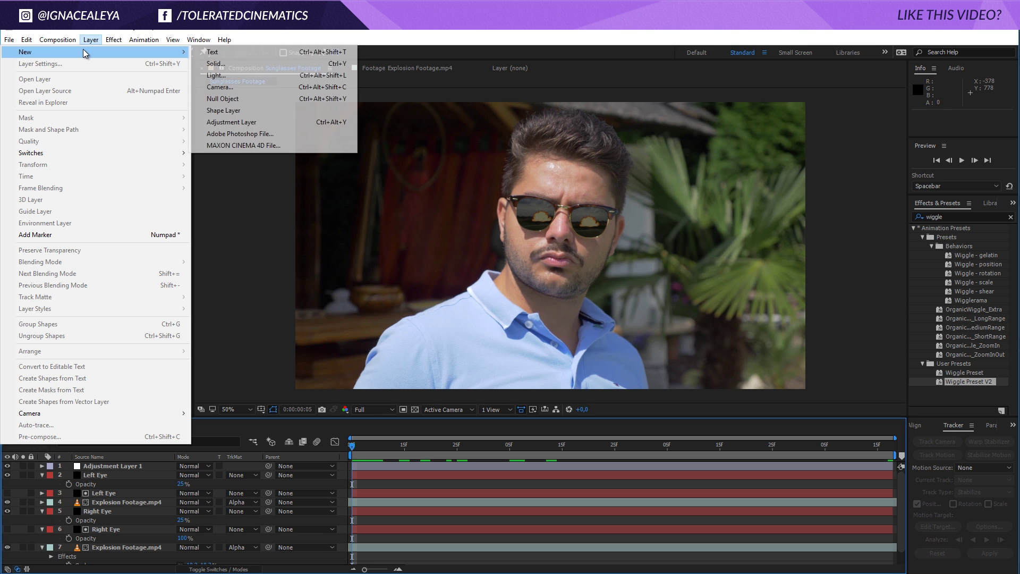
{"action": "left_click", "coordinate": [242, 123]}
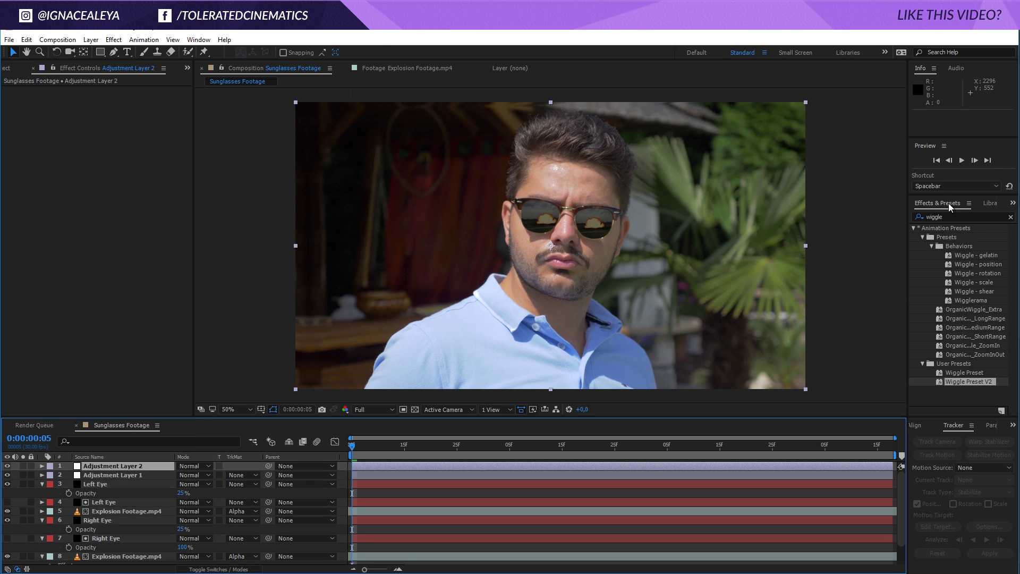
{"action": "left_click", "coordinate": [913, 215]}
{"action": "key", "text": "ctrl+a"}
{"action": "type", "text": "apply co"}
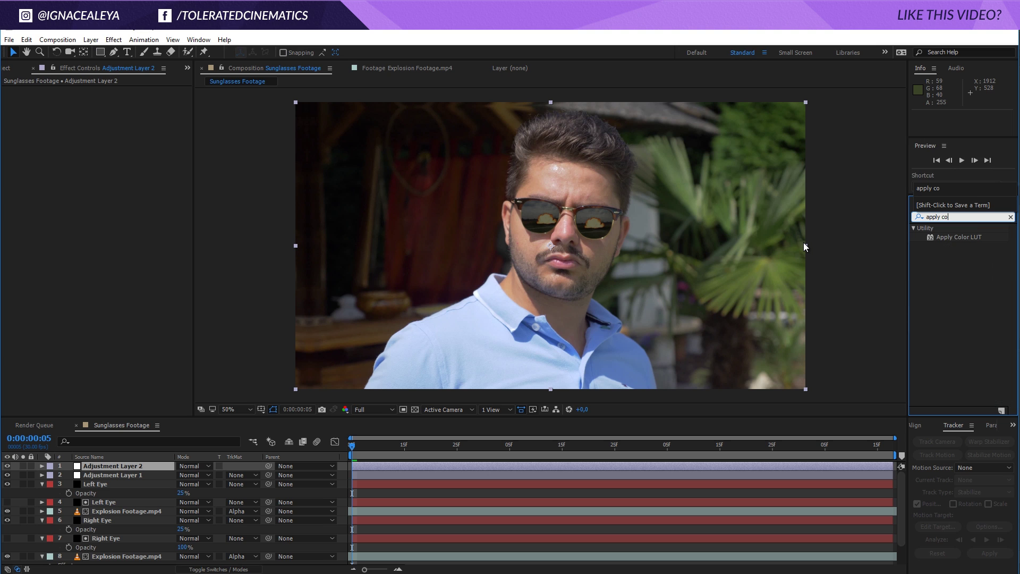
{"action": "left_click_drag", "start_coordinate": [953, 237], "coordinate": [104, 467]}
{"action": "double_click", "coordinate": [135, 118]}
{"action": "double_click", "coordinate": [135, 119]}
{"action": "left_click", "coordinate": [137, 116]}
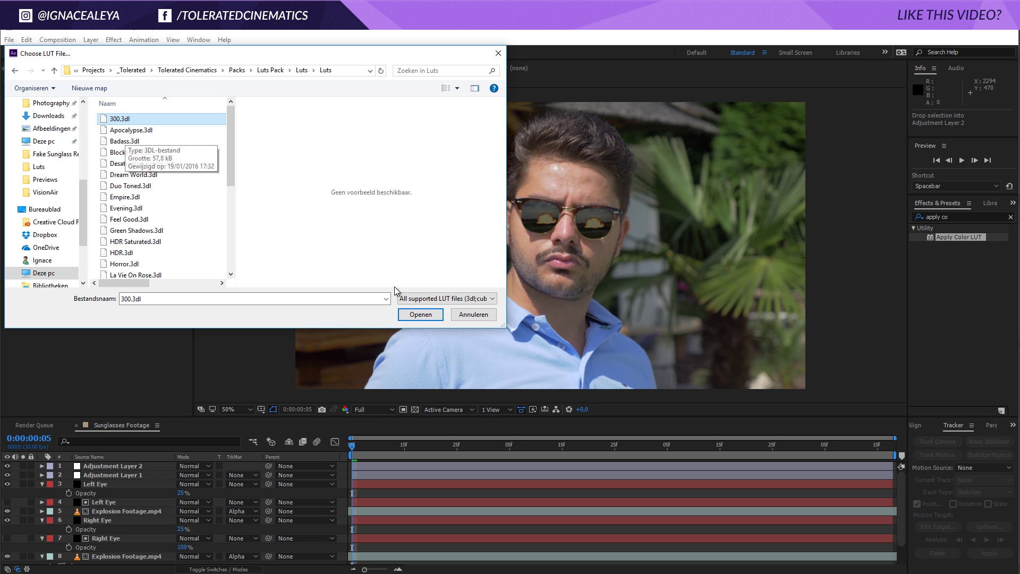
{"action": "left_click", "coordinate": [420, 314]}
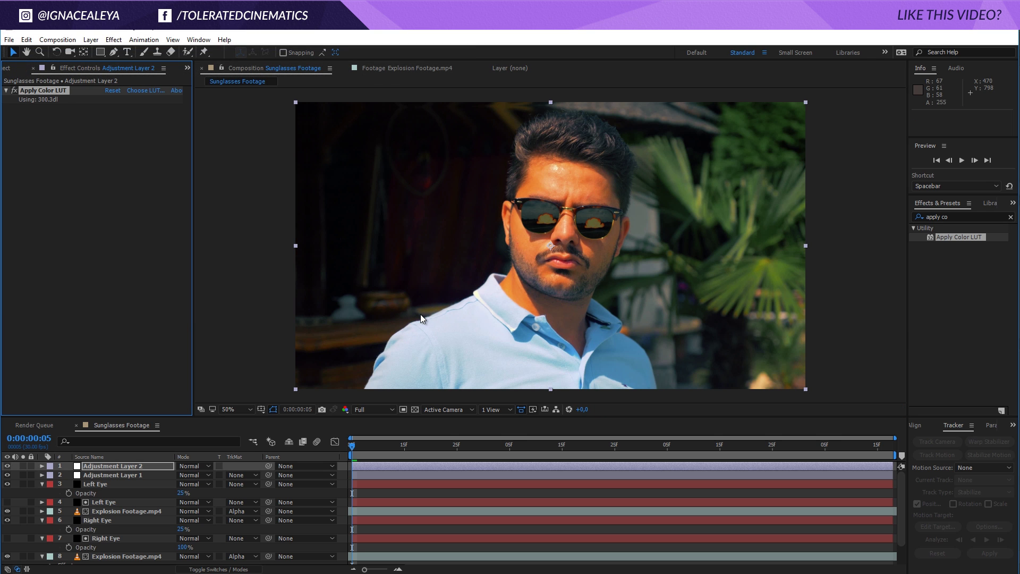
- Lower Adjustment Layer 2's opacity to 32%, and try the Apocalypse.3dl LUT at 57% opacity
{"action": "key", "text": "t"}
{"action": "left_click_drag", "start_coordinate": [178, 479], "coordinate": [157, 487]}
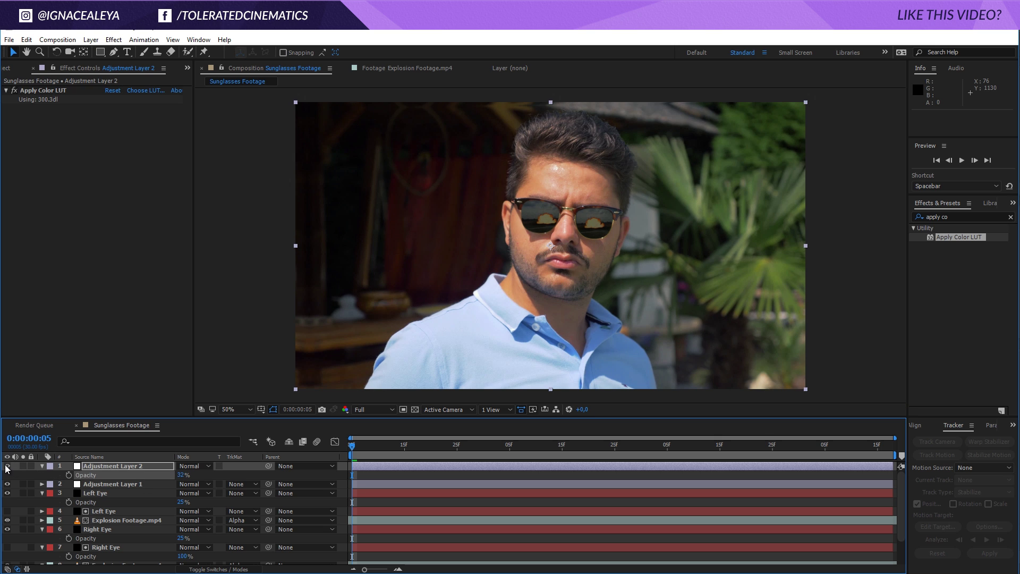
{"action": "left_click", "coordinate": [136, 93]}
{"action": "double_click", "coordinate": [138, 130]}
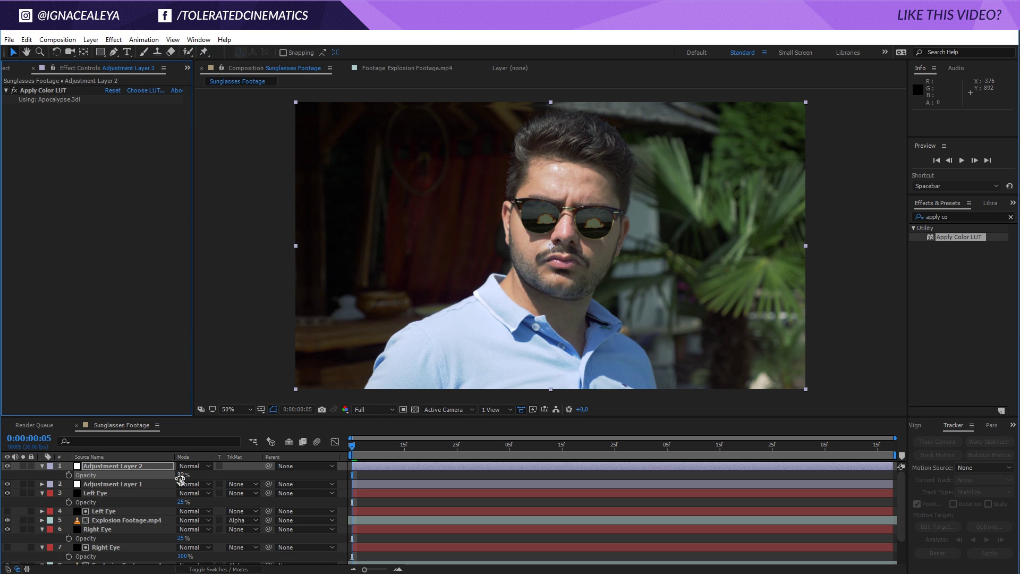
{"action": "left_click_drag", "start_coordinate": [181, 475], "coordinate": [195, 482]}
- Switch the LUT to Blockbuster.3dl, set Adjustment Layer 2's opacity to 73%, and scrub through the graded shot
{"action": "left_click", "coordinate": [140, 94]}
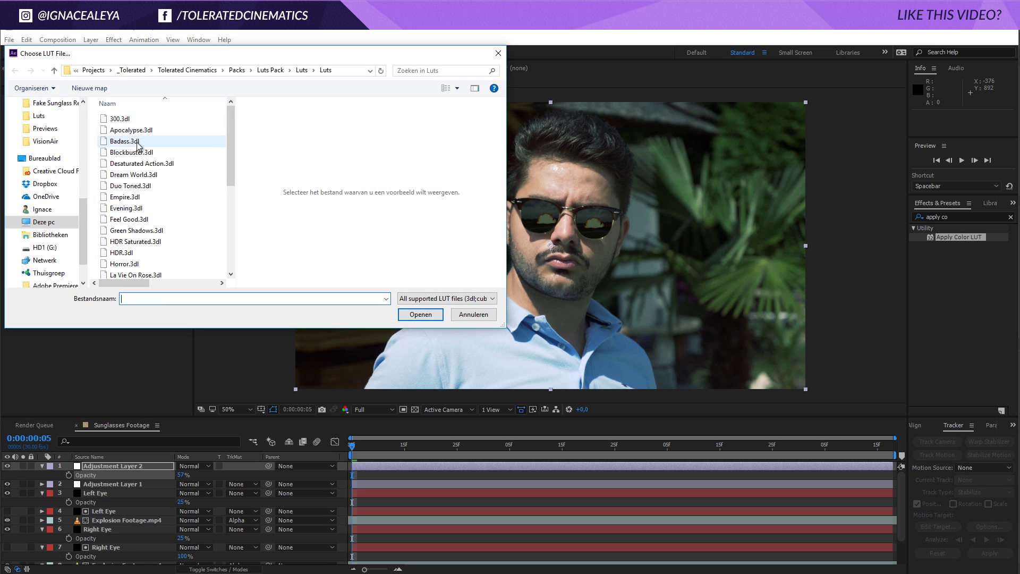
{"action": "left_click", "coordinate": [137, 151]}
{"action": "left_click", "coordinate": [420, 314]}
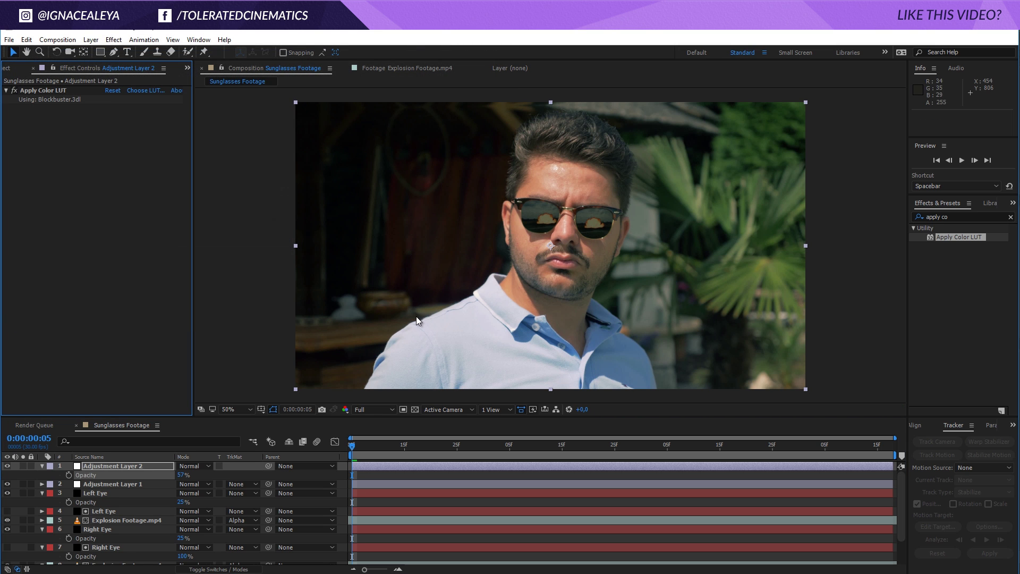
{"action": "mouse_move", "coordinate": [183, 475]}
{"action": "left_mouse_down"}
{"action": "mouse_move", "coordinate": [208, 473]}
{"action": "mouse_move", "coordinate": [192, 474]}
{"action": "left_mouse_up"}
{"action": "left_click", "coordinate": [367, 478]}
{"action": "left_click", "coordinate": [418, 451]}
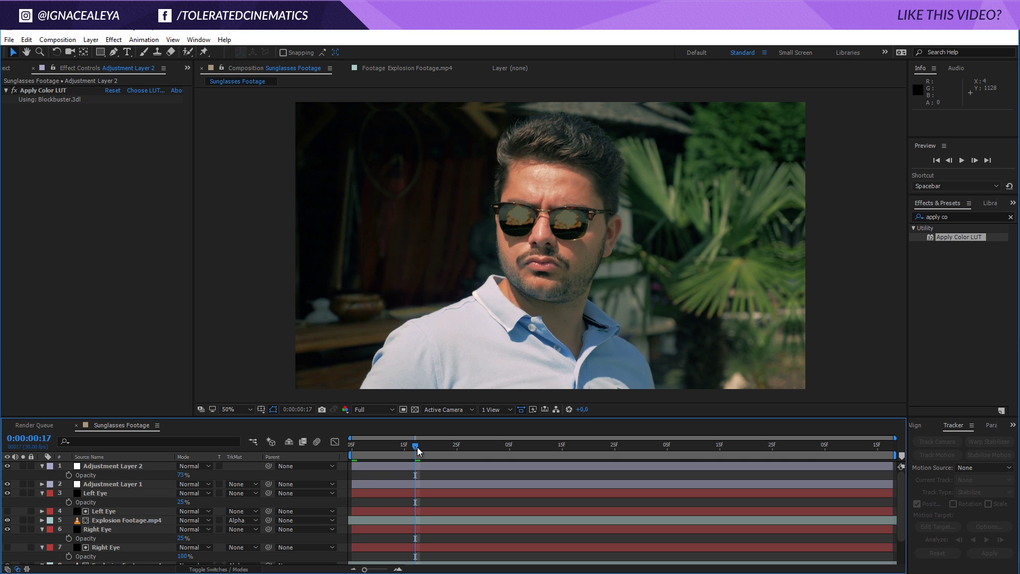
{"action": "left_click", "coordinate": [531, 452]}
{"action": "left_click_drag", "start_coordinate": [531, 452], "coordinate": [94, 440]}
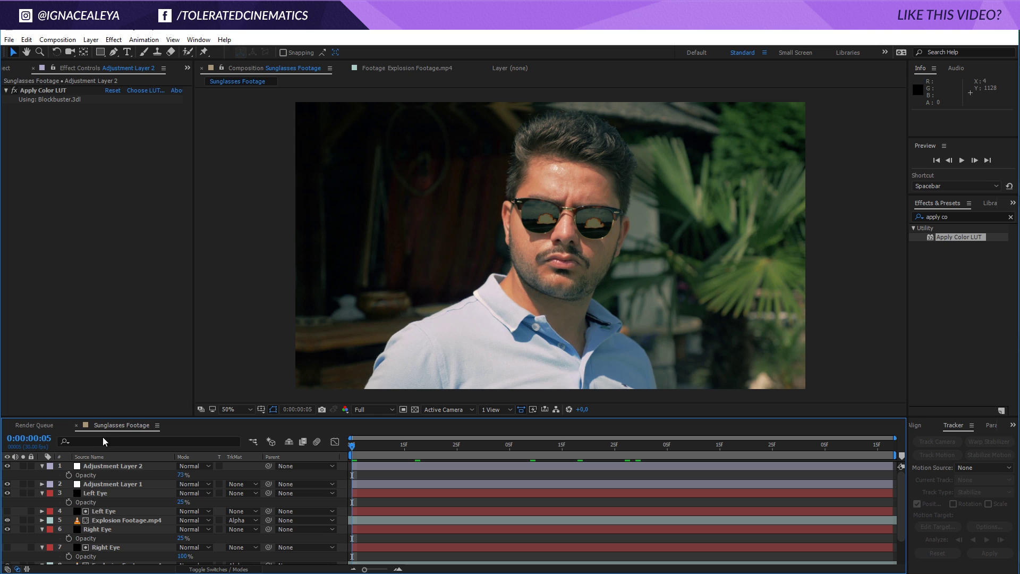